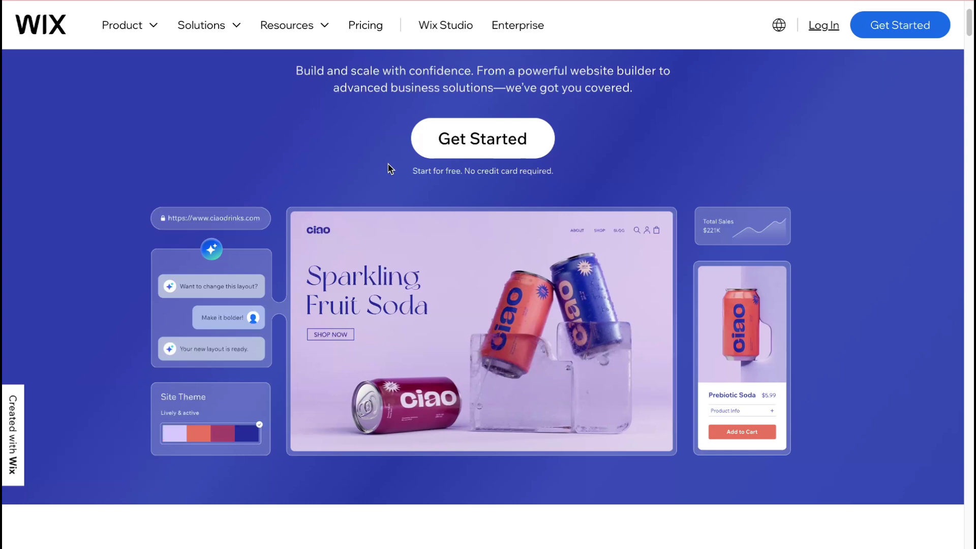
# Step: Start creating a new site from the Sites overview and choose to set it up without the AI chat
pyautogui.scroll(2, 390, 169)
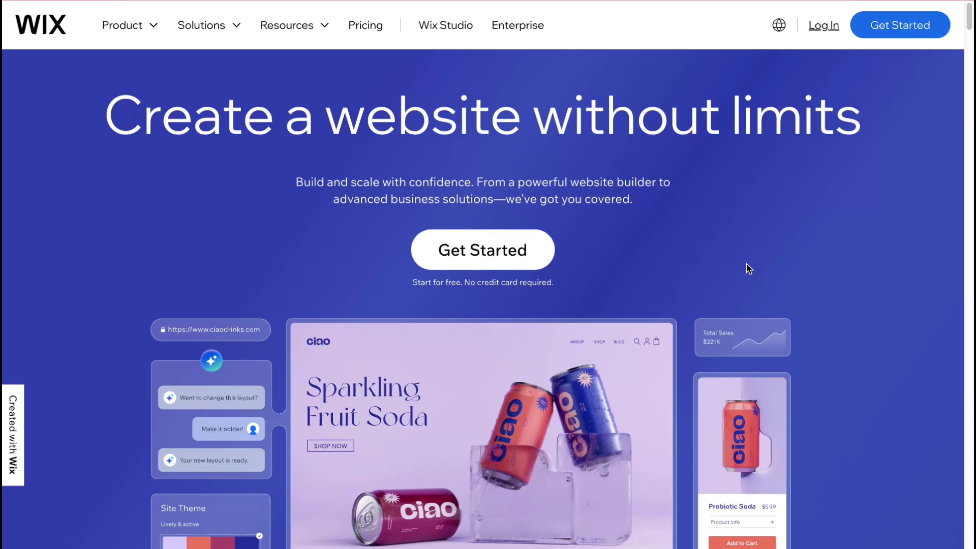
pyautogui.scroll(-1, 614, 232)
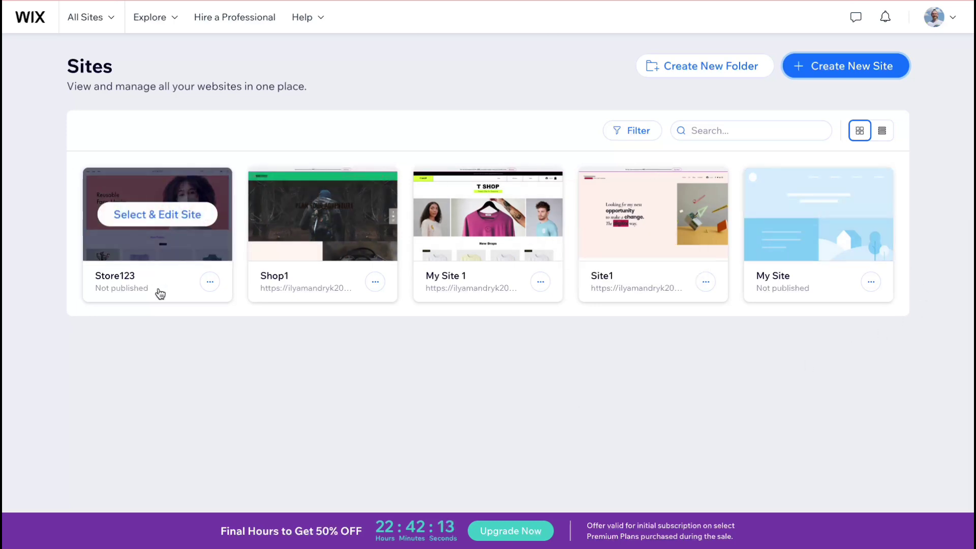
pyautogui.moveTo(789, 299)
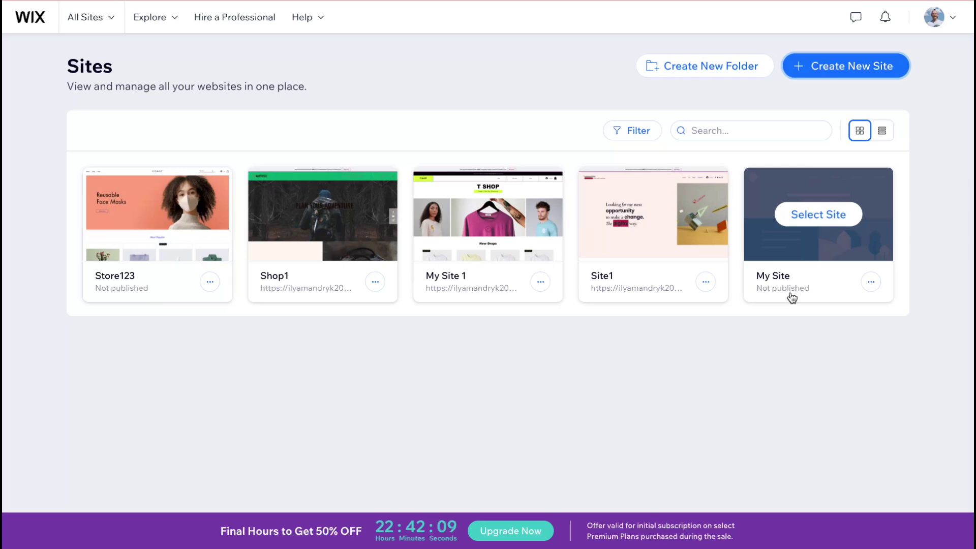
pyautogui.click(841, 76)
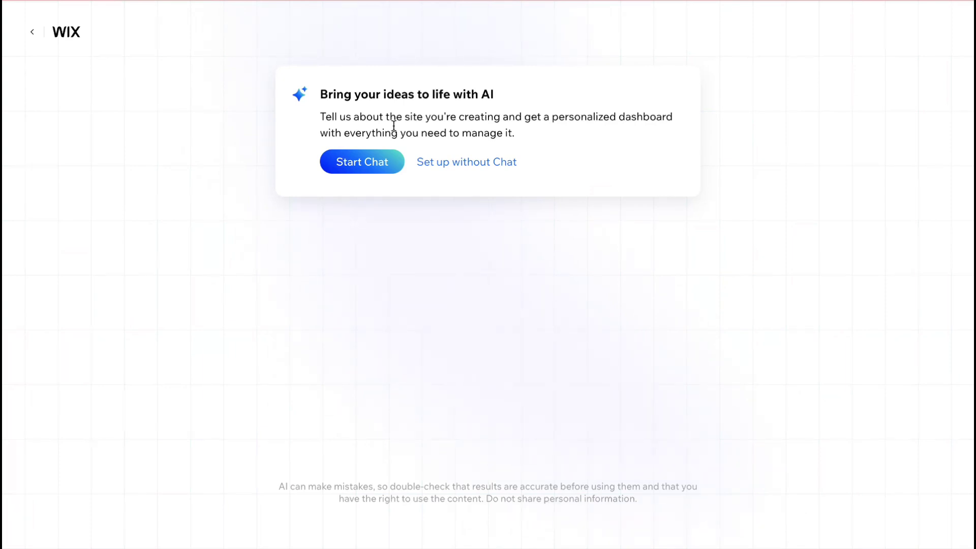
pyautogui.click(477, 171)
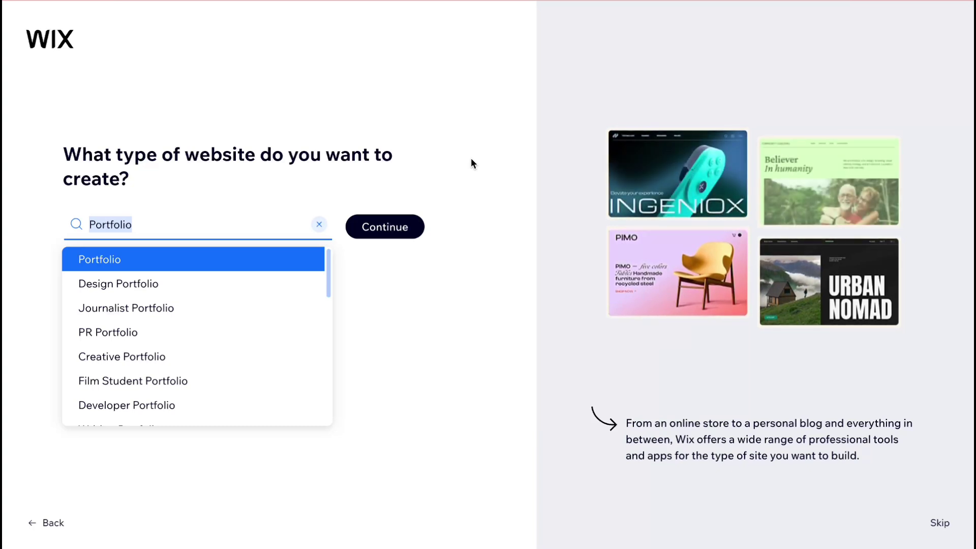
# Step: Search the website types for "e-", choose Ecommerce Store and continue
pyautogui.write('e')
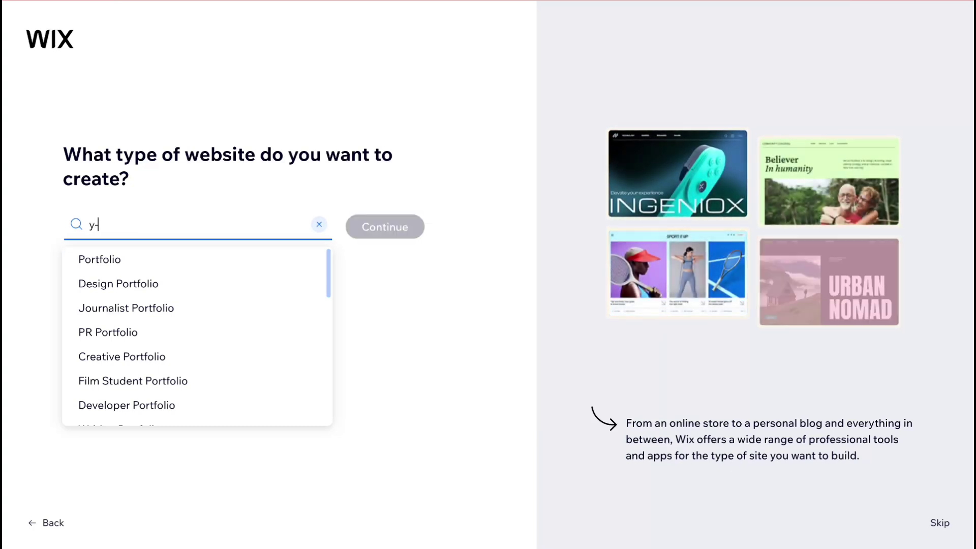
pyautogui.write('-')
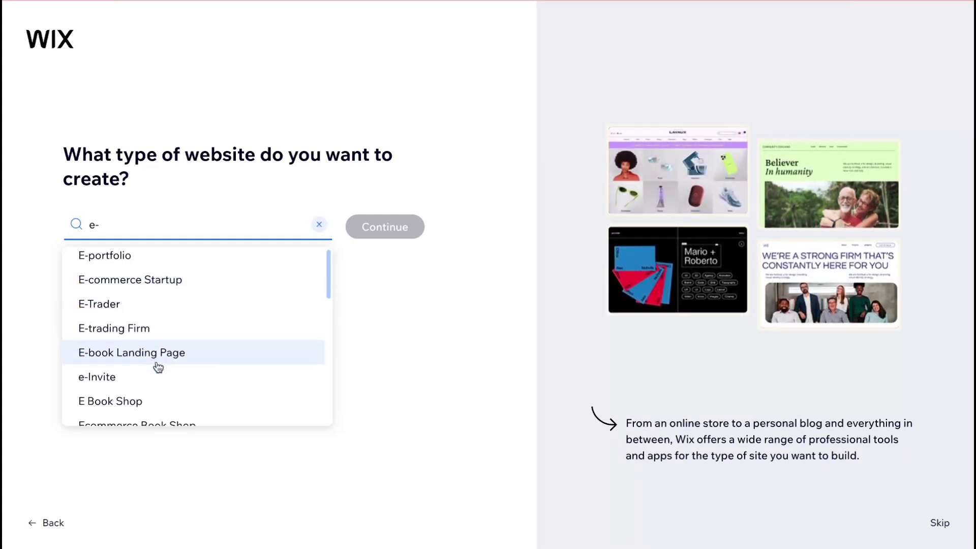
pyautogui.scroll(-2, 155, 364)
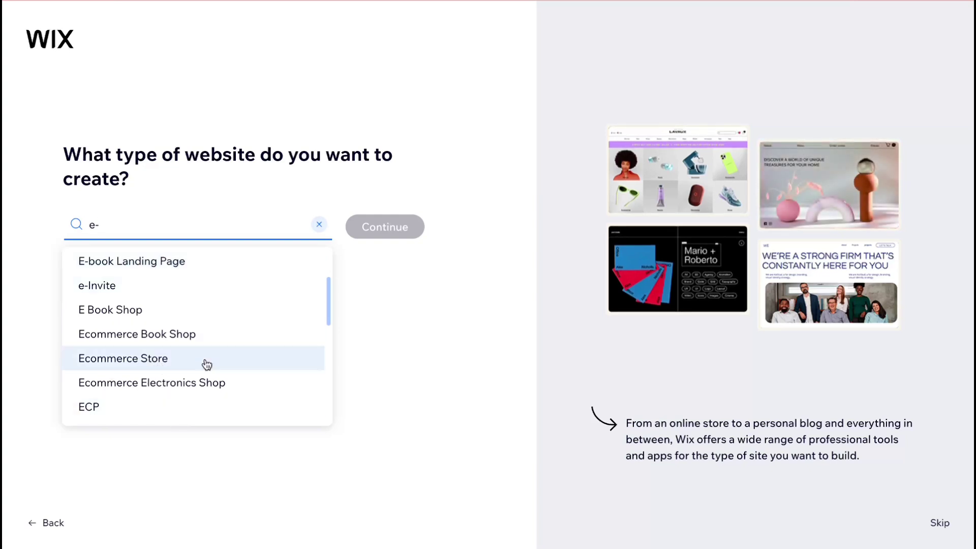
pyautogui.click(126, 359)
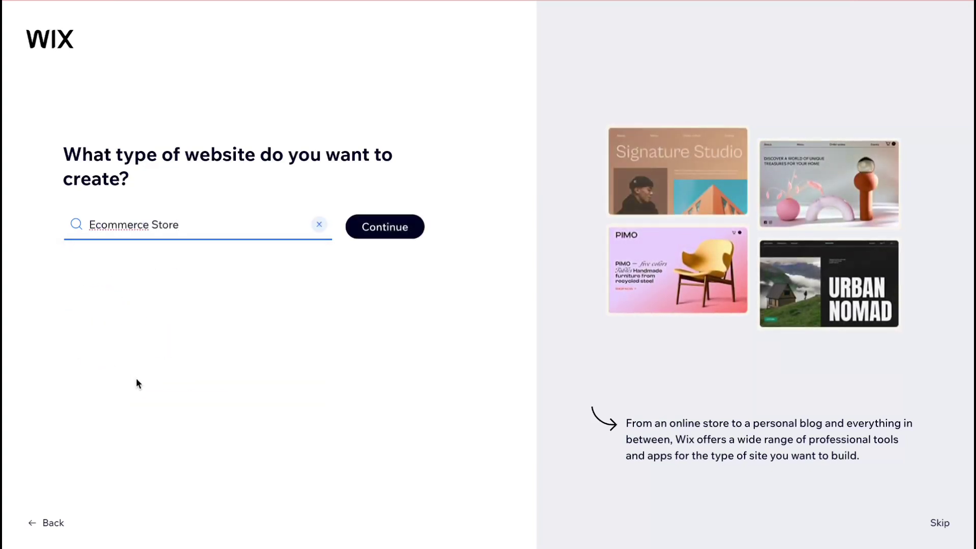
pyautogui.click(389, 232)
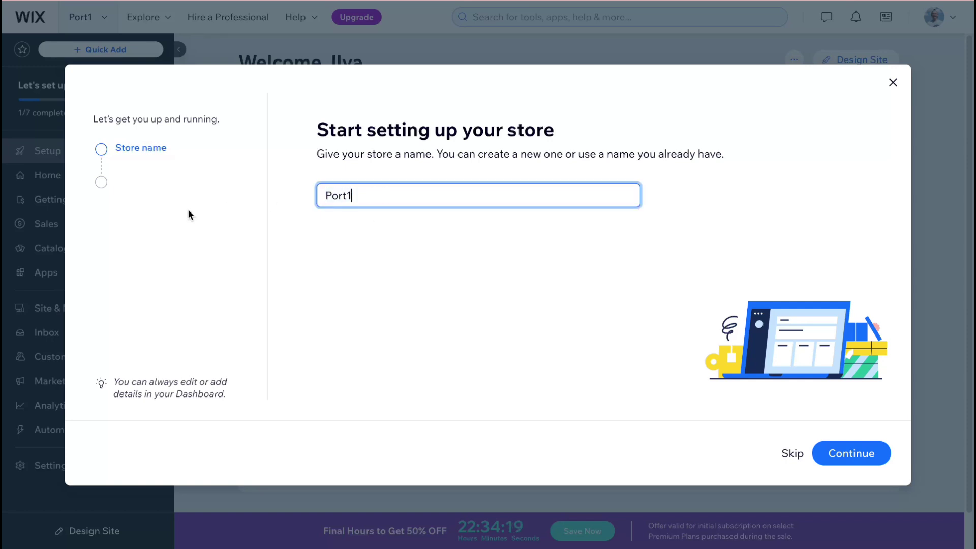
# Step: Name the store "EStore" and continue the store setup
pyautogui.hotkey('ctrl', 'a')
pyautogui.write('EStore')
pyautogui.click(876, 466)
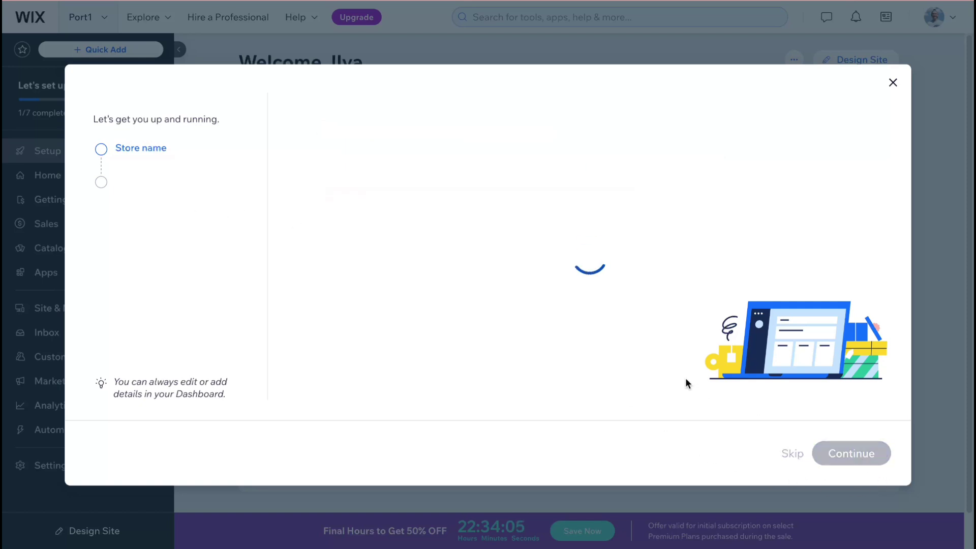
# Step: Answer the online store question with "No, I'm just starting out" and continue
pyautogui.moveTo(310, 131); pyautogui.dragTo(796, 127)
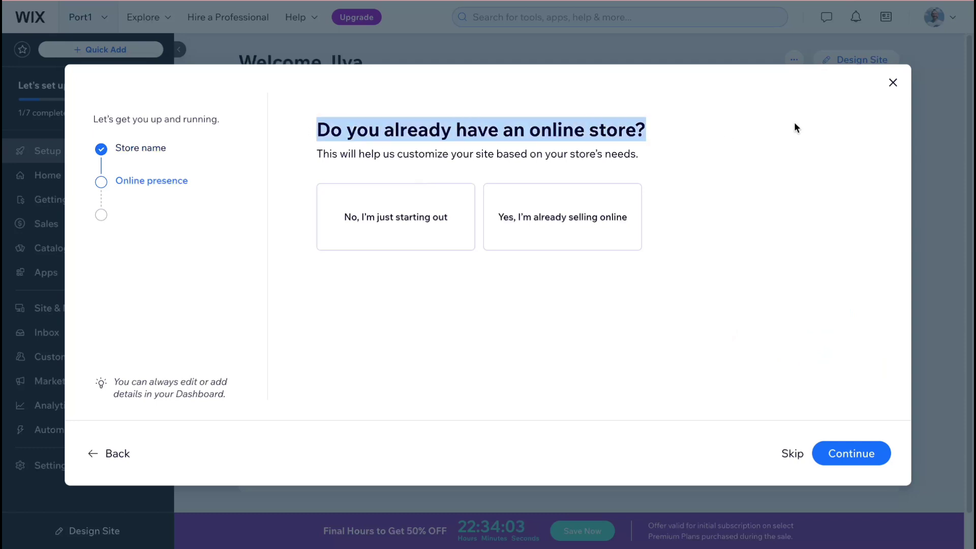
pyautogui.click(697, 272)
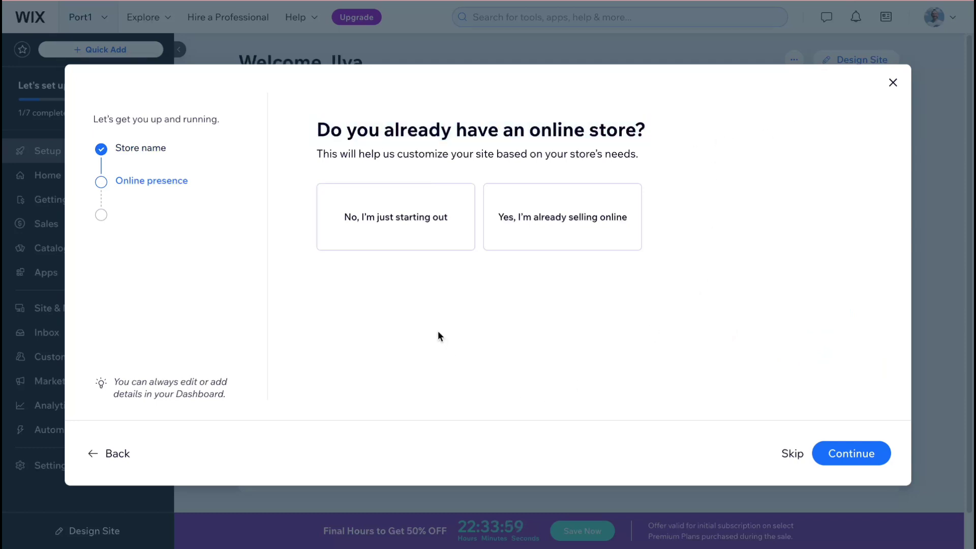
pyautogui.click(408, 223)
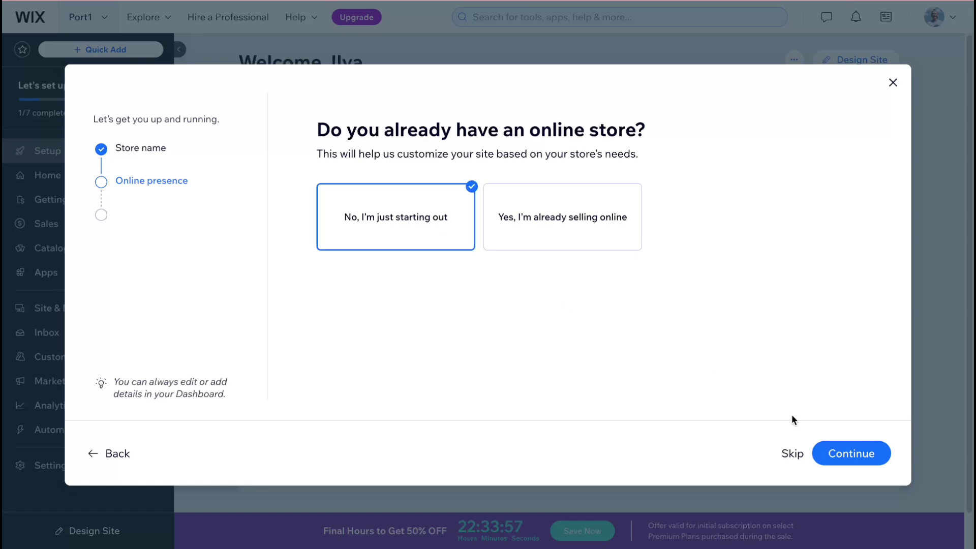
pyautogui.click(868, 461)
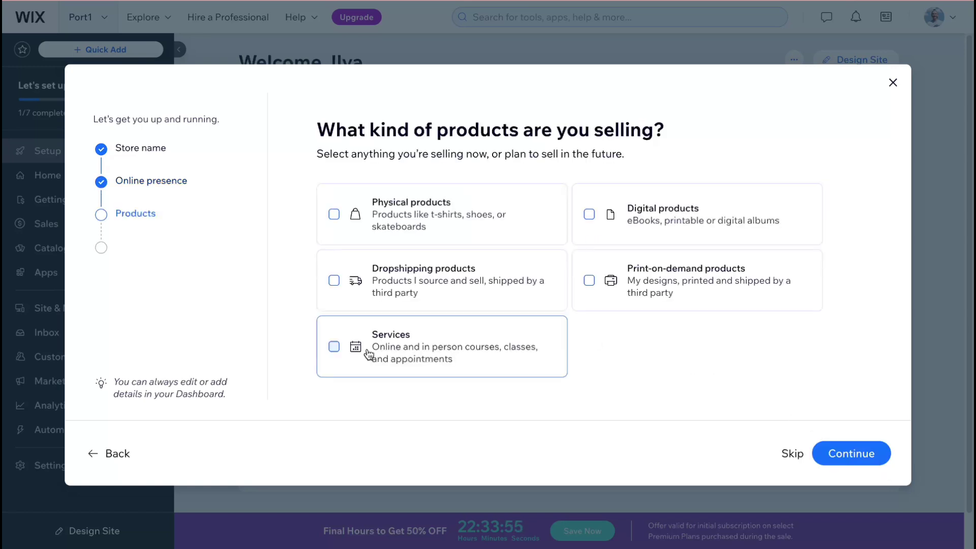
# Step: Select Dropshipping products as the kind of products being sold and continue
pyautogui.moveTo(316, 127); pyautogui.dragTo(740, 148)
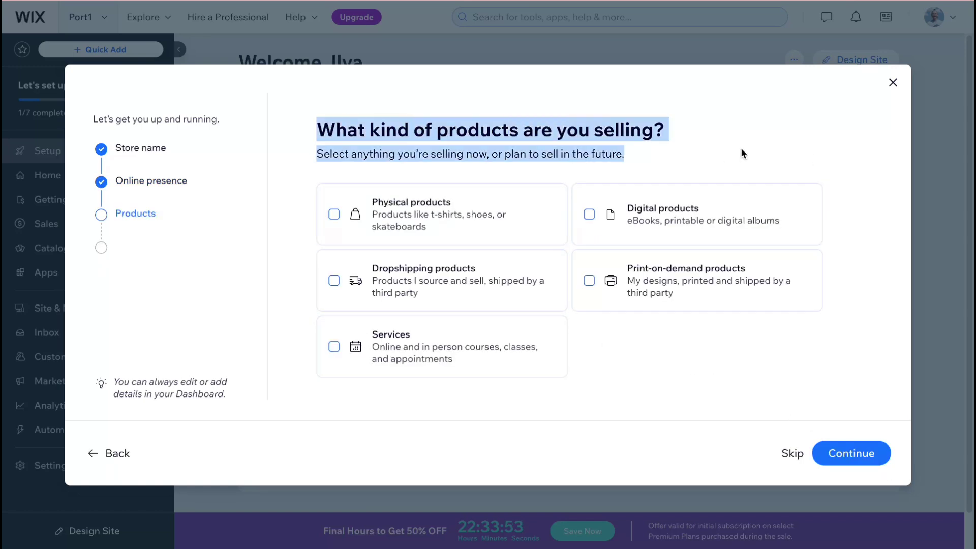
pyautogui.click(680, 146)
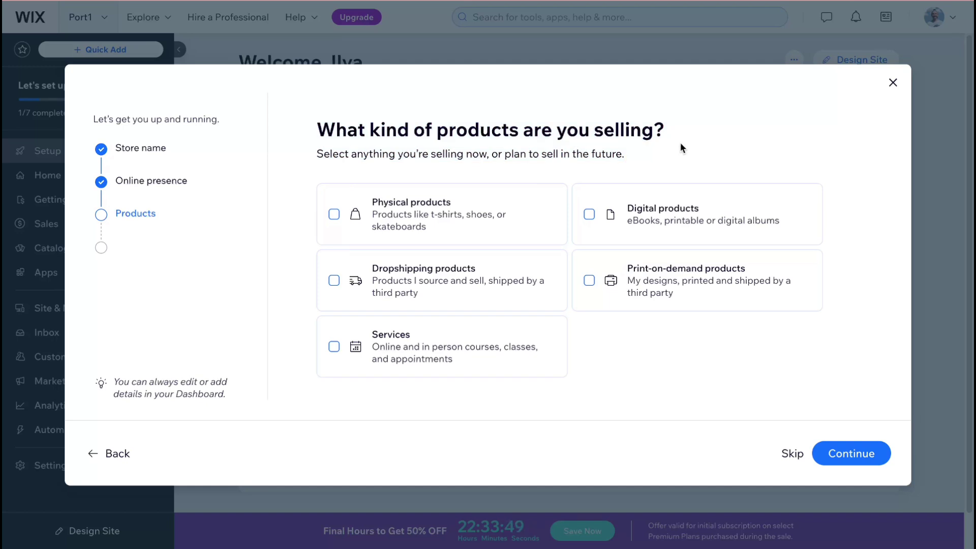
pyautogui.click(334, 282)
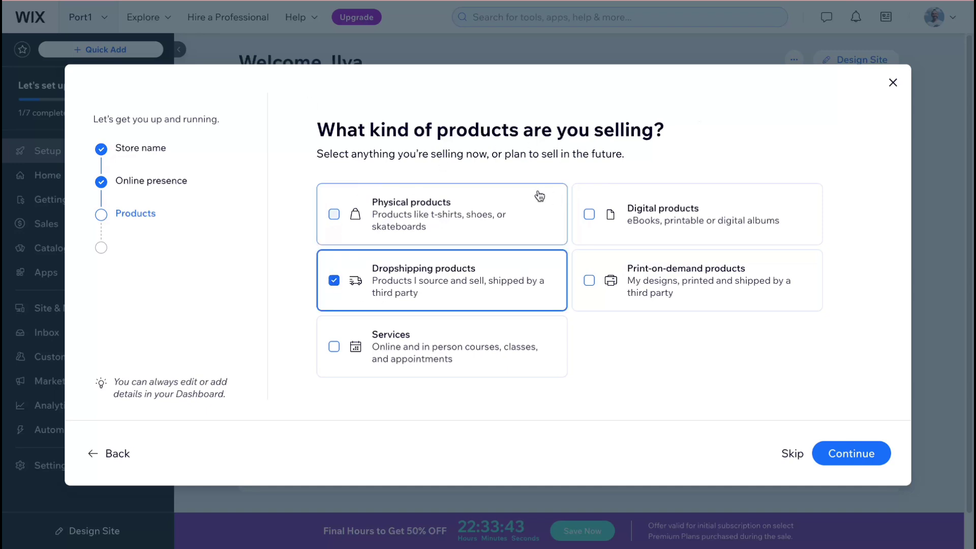
pyautogui.moveTo(284, 141); pyautogui.dragTo(862, 408)
pyautogui.click(845, 454)
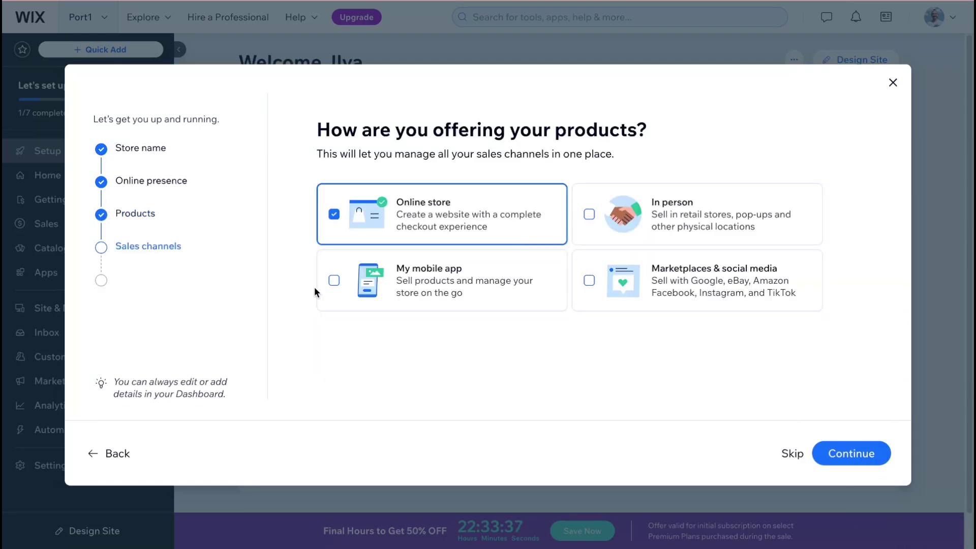
# Step: Accept Online store as the sales channel and finish the setup by continuing to the dashboard
pyautogui.moveTo(317, 154); pyautogui.dragTo(530, 124)
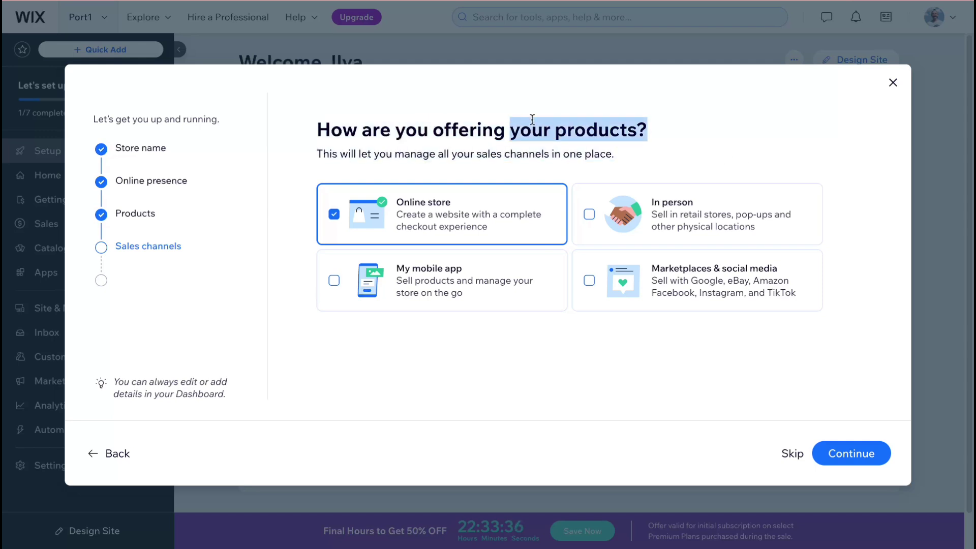
pyautogui.click(645, 130)
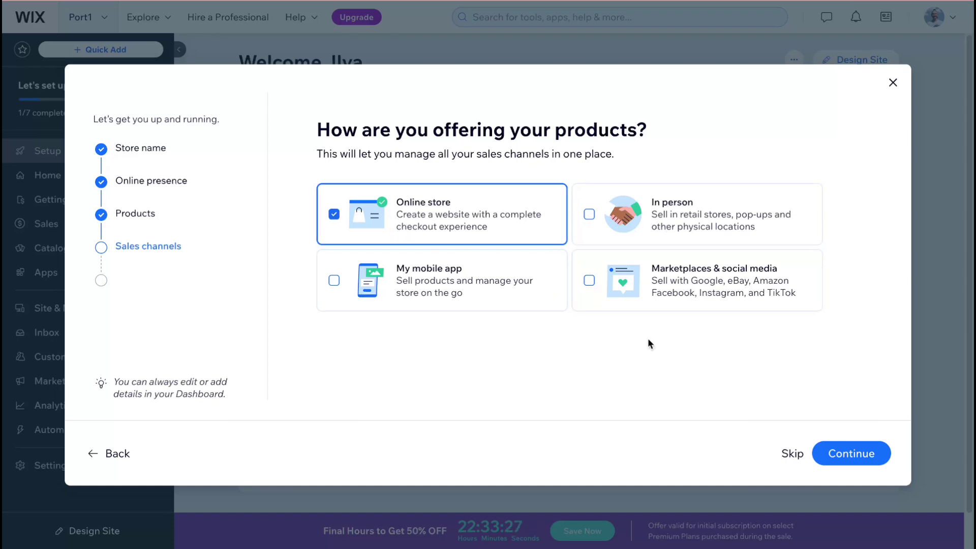
pyautogui.click(849, 452)
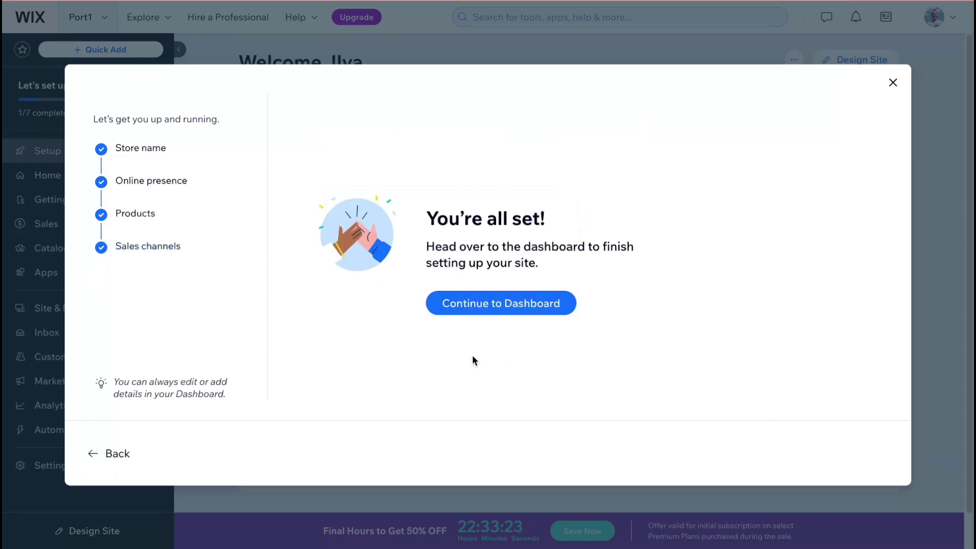
pyautogui.click(495, 303)
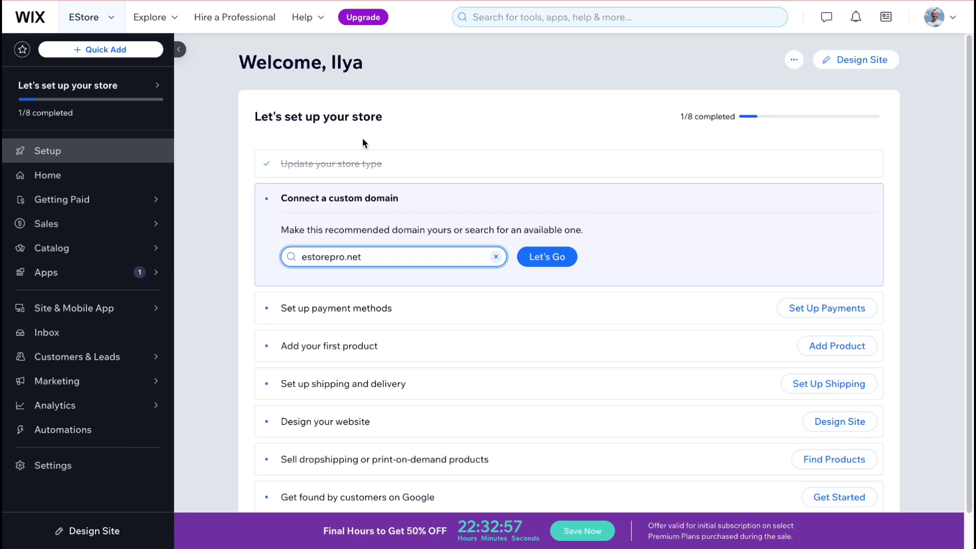
# Step: Open the payment methods setup from the store's setup checklist and dismiss the business location prompt
pyautogui.moveTo(279, 199); pyautogui.dragTo(374, 217)
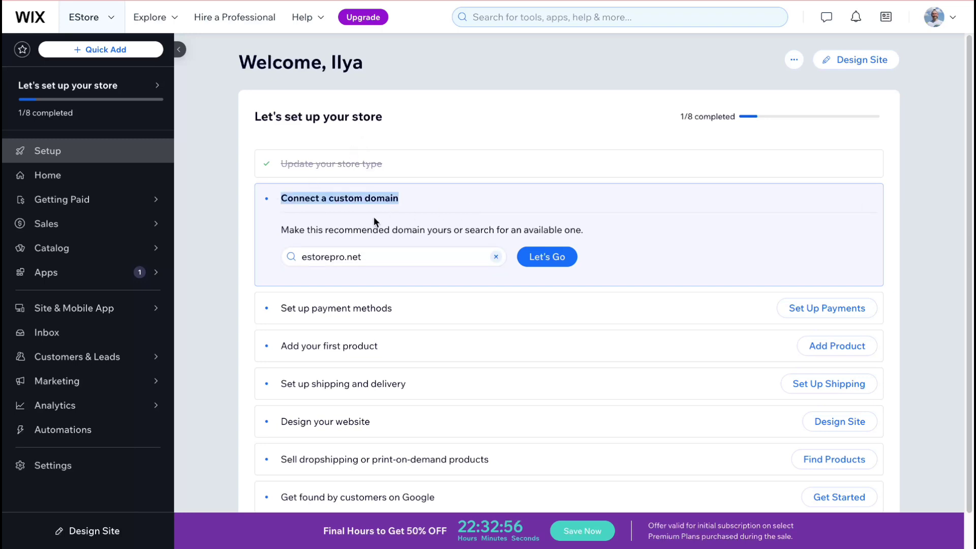
pyautogui.click(227, 239)
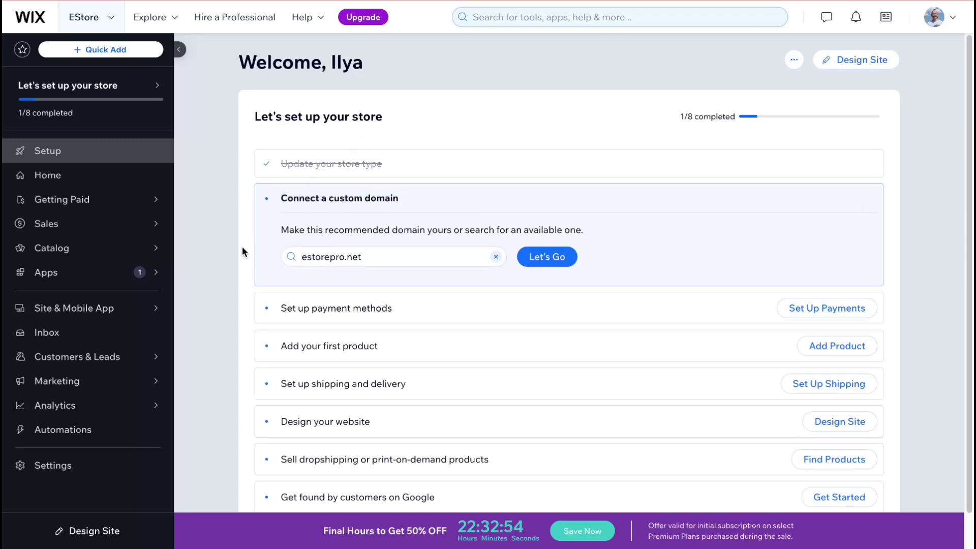
pyautogui.click(277, 308)
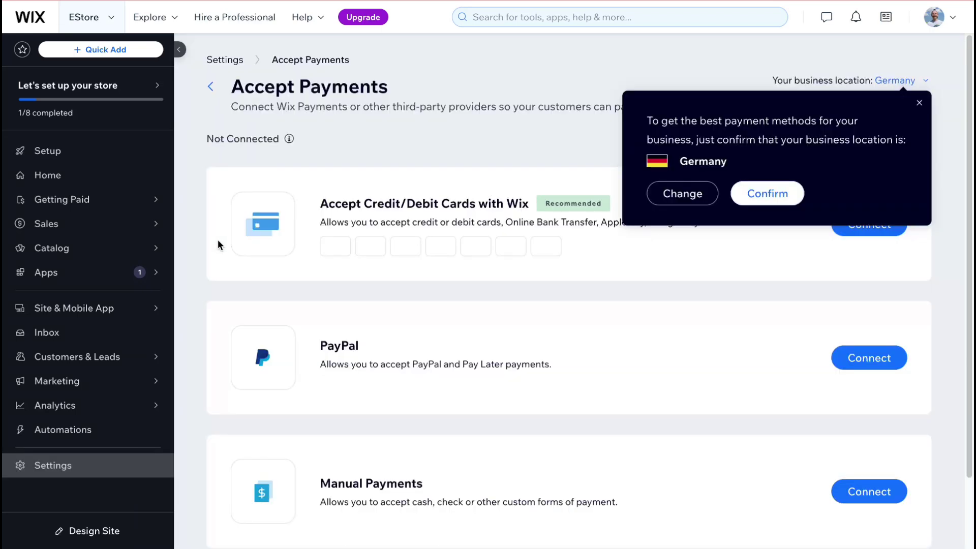
pyautogui.click(919, 103)
pyautogui.moveTo(813, 88); pyautogui.dragTo(904, 87)
pyautogui.click(902, 119)
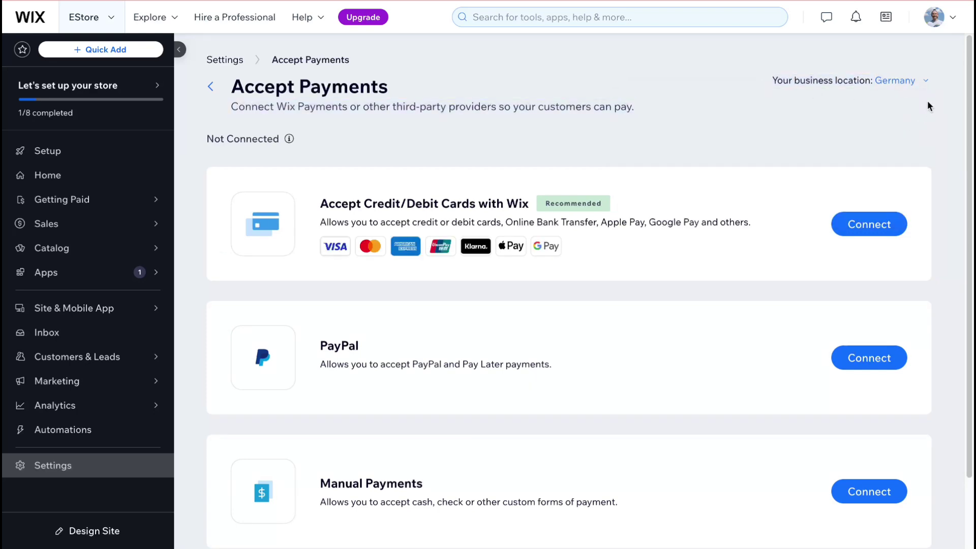
# Step: Look through the countries available for the business location and close the list
pyautogui.click(899, 82)
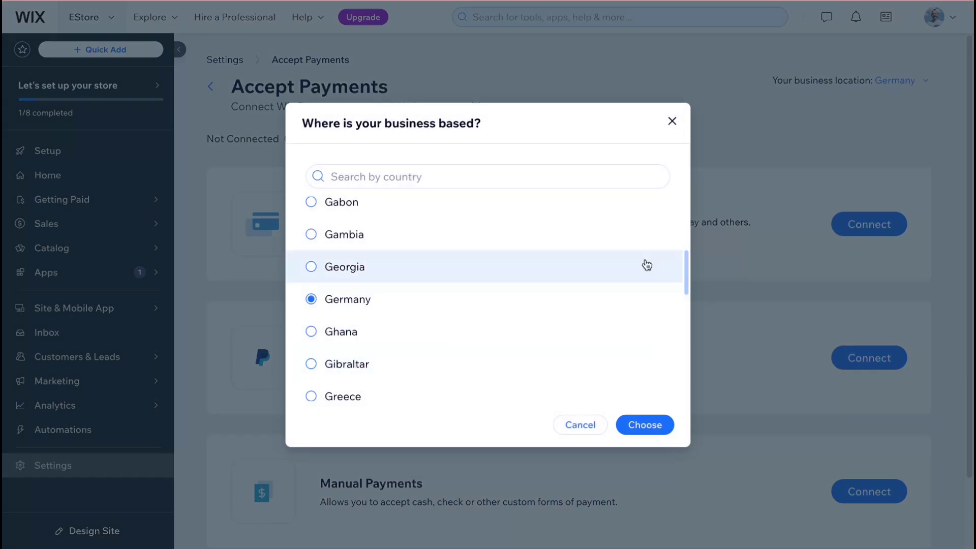
pyautogui.scroll(-10, 456, 334)
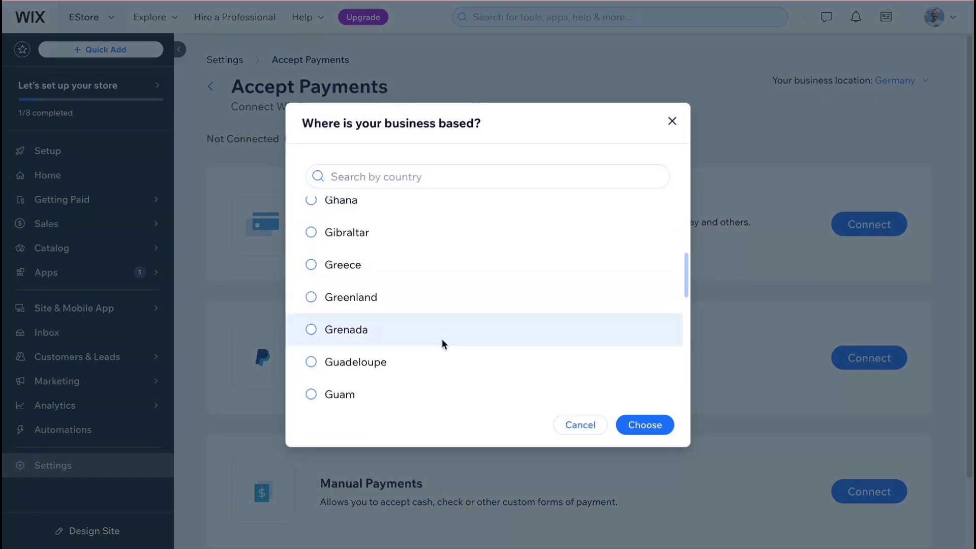
pyautogui.scroll(-6, 438, 345)
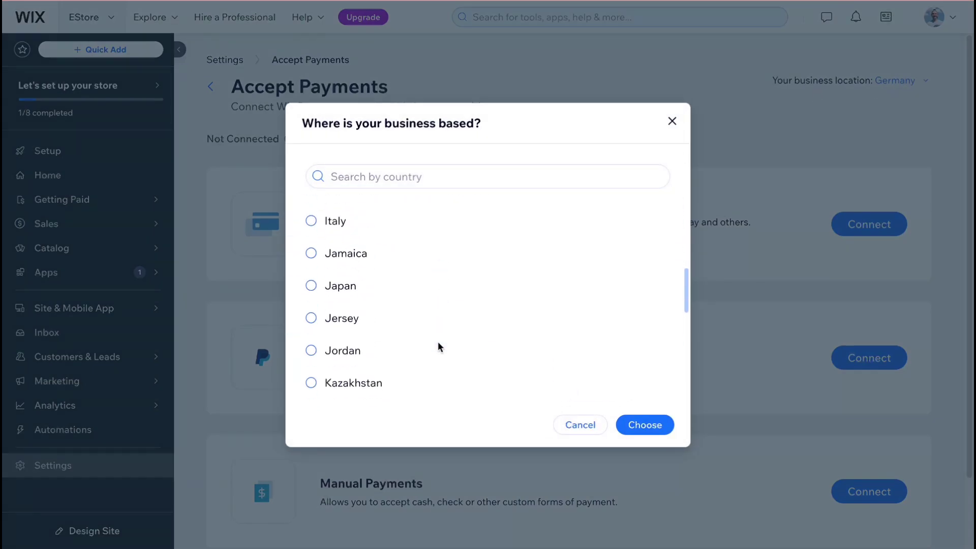
pyautogui.click(672, 122)
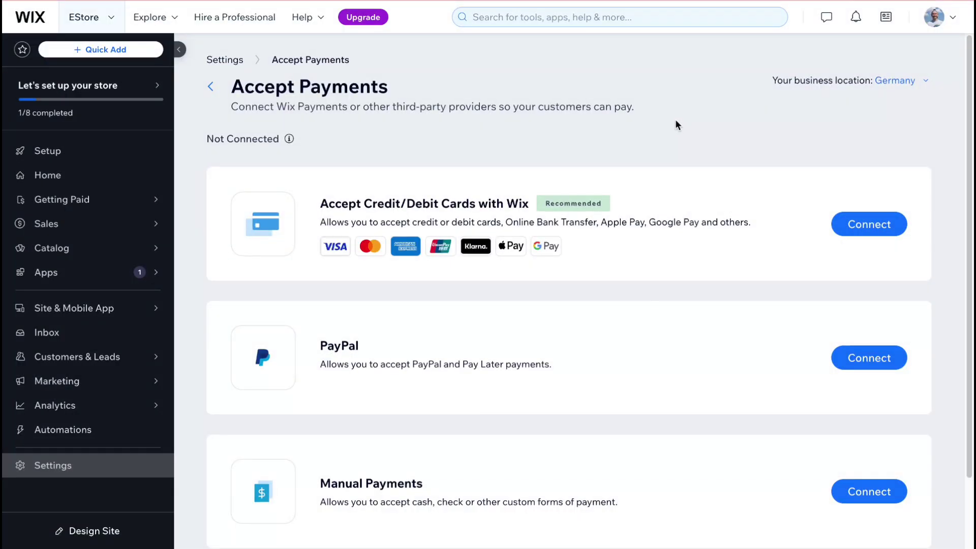
# Step: Review the Accept Payments options for credit/debit cards, PayPal and manual payments
pyautogui.scroll(-1, 675, 121)
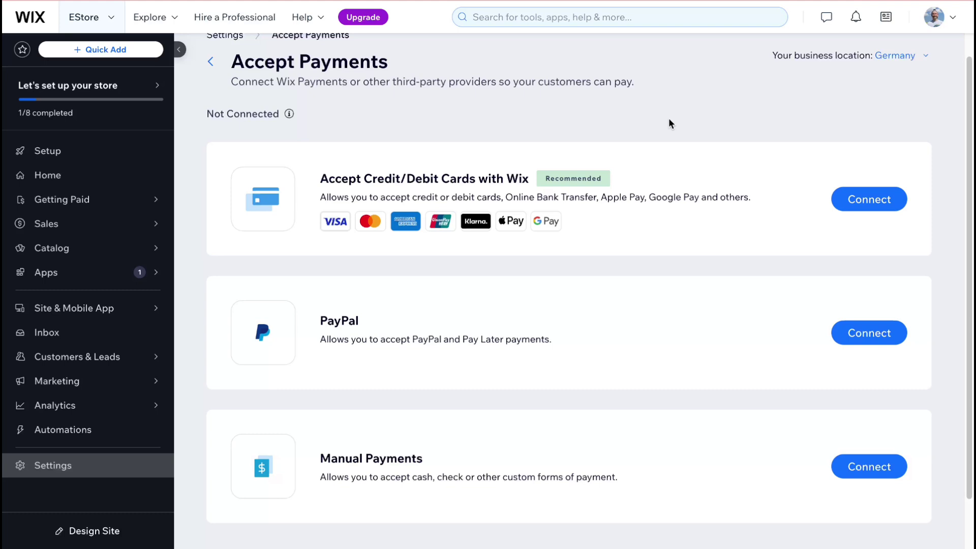
pyautogui.tripleClick(359, 180)
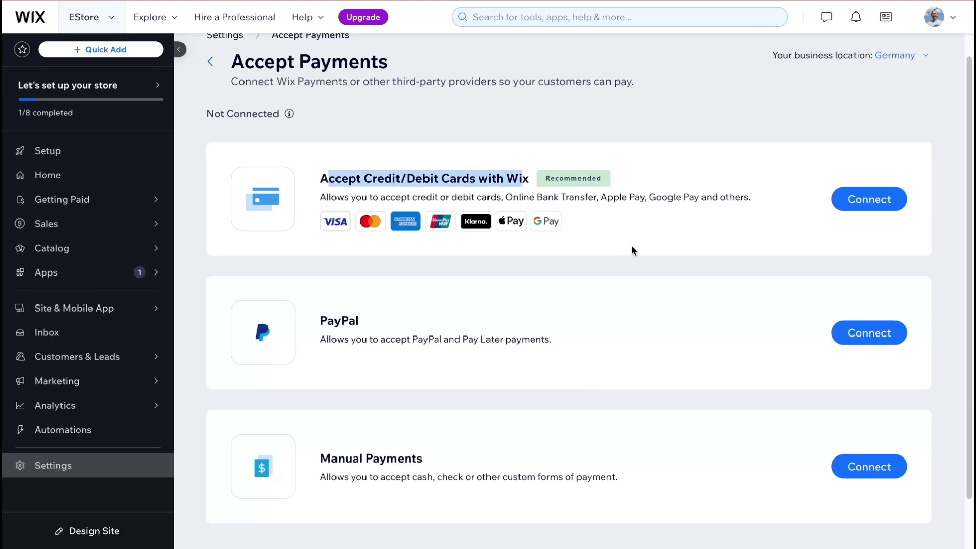
pyautogui.click(632, 246)
pyautogui.scroll(-2, 593, 290)
pyautogui.moveTo(305, 267); pyautogui.dragTo(477, 243)
pyautogui.click(478, 226)
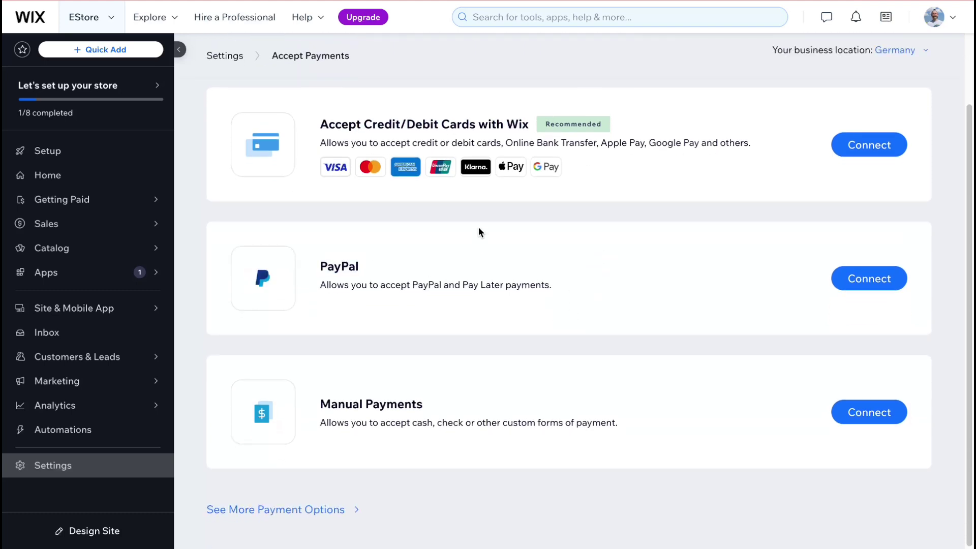
pyautogui.moveTo(315, 380); pyautogui.dragTo(515, 392)
pyautogui.click(523, 341)
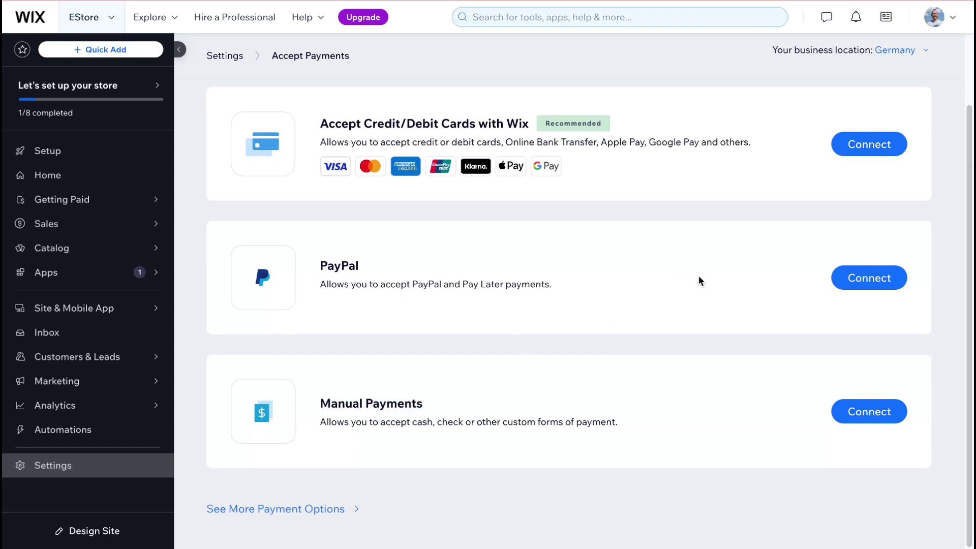
# Step: Connect Wix Payments for credit/debit cards, declaring no prohibited products and accepting the terms, and dismiss the upgrade and progress pop-ups
pyautogui.click(878, 149)
pyautogui.scroll(-2, 414, 351)
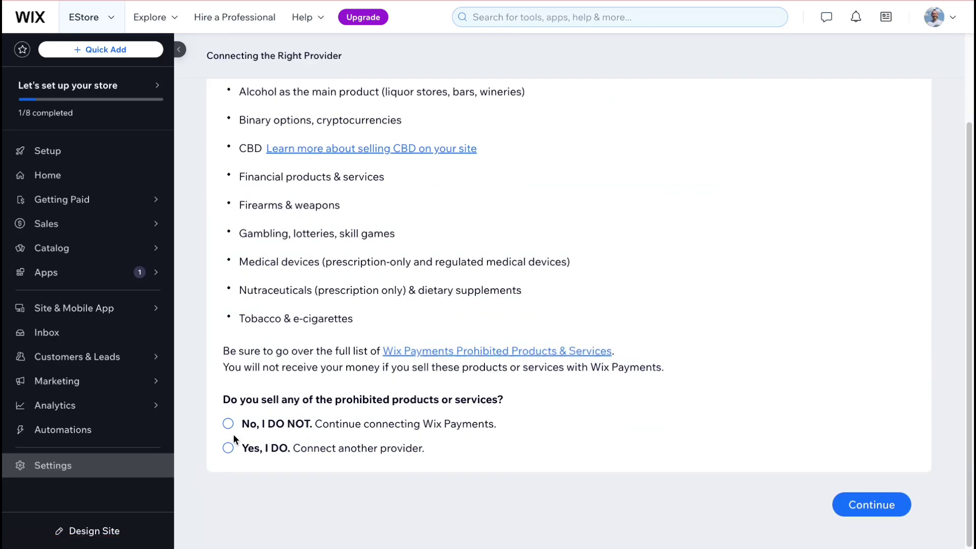
pyautogui.click(264, 421)
pyautogui.scroll(-1, 790, 499)
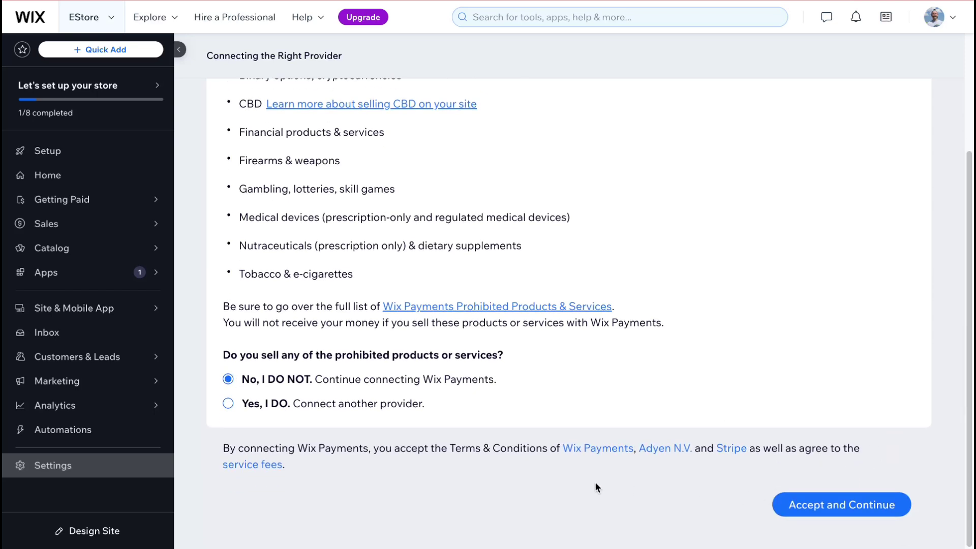
pyautogui.click(794, 505)
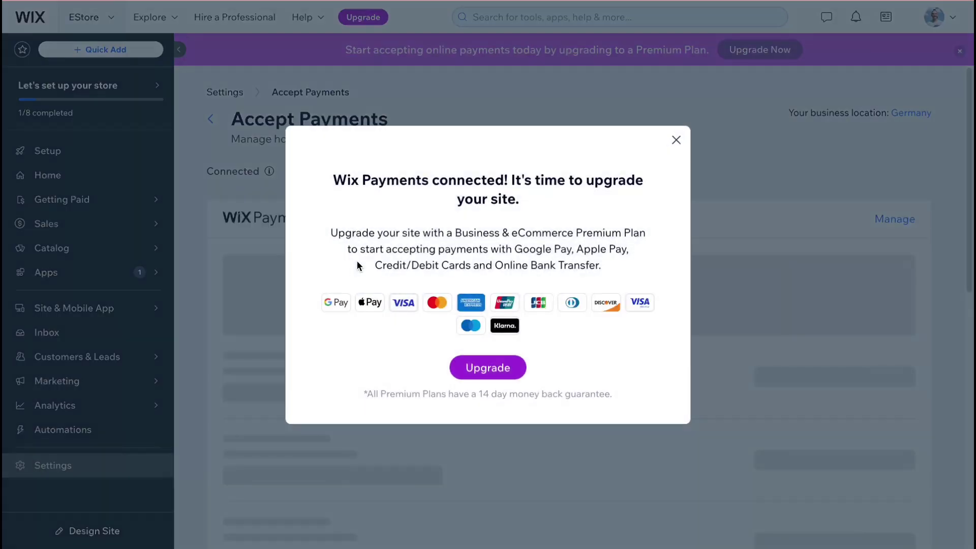
pyautogui.click(676, 140)
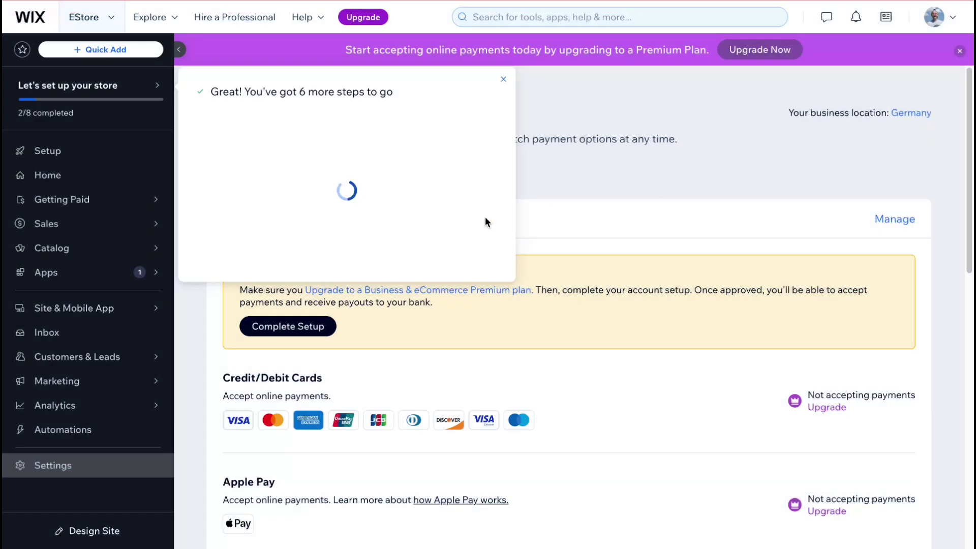
pyautogui.click(503, 78)
# Step: Review the Wix Payments methods and the payment providers that are not connected on the Accept Payments page
pyautogui.scroll(-3, 579, 254)
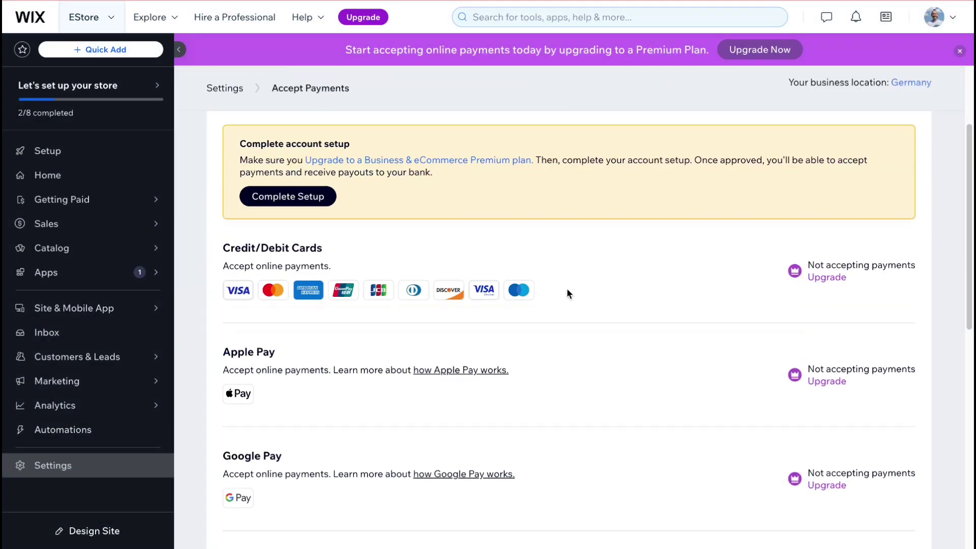
pyautogui.scroll(-2, 566, 291)
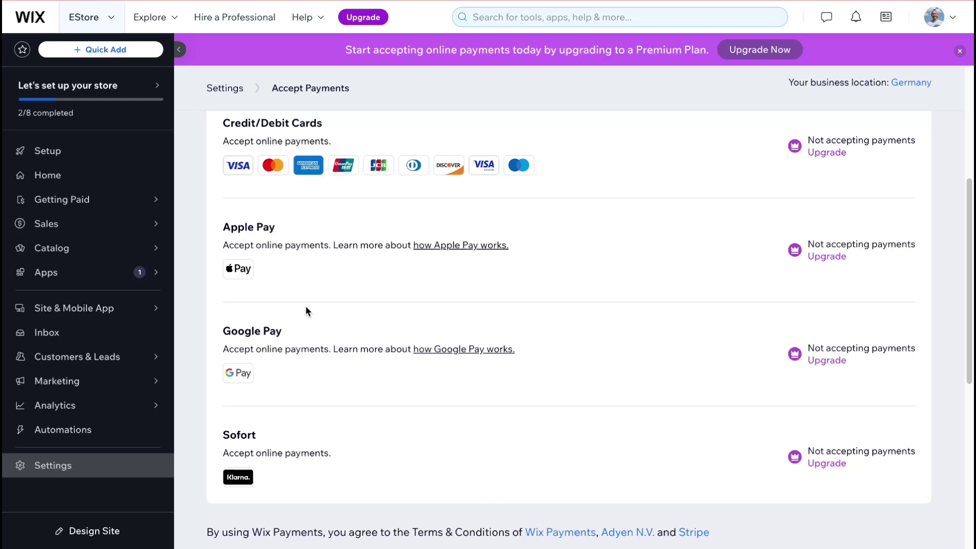
pyautogui.scroll(-4, 307, 311)
pyautogui.scroll(-3, 307, 310)
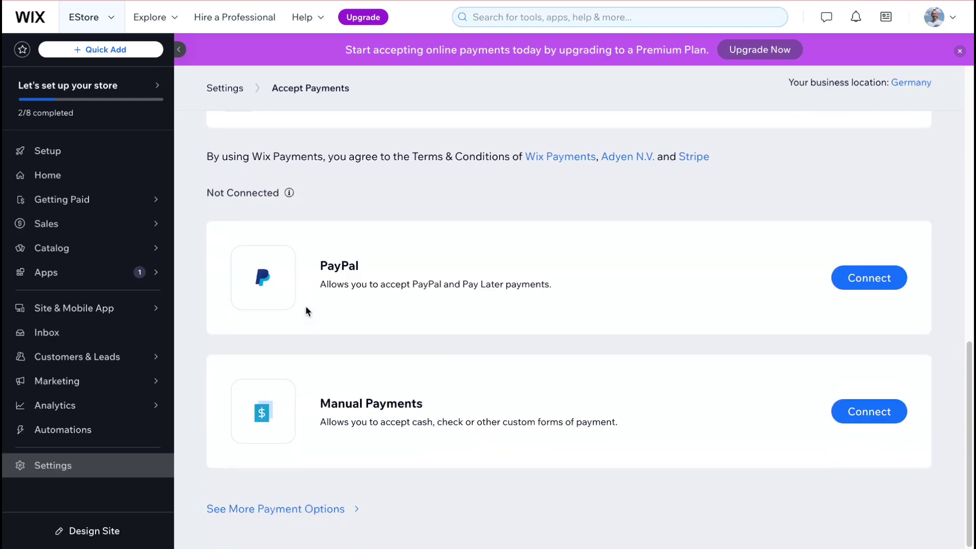
pyautogui.scroll(8, 305, 304)
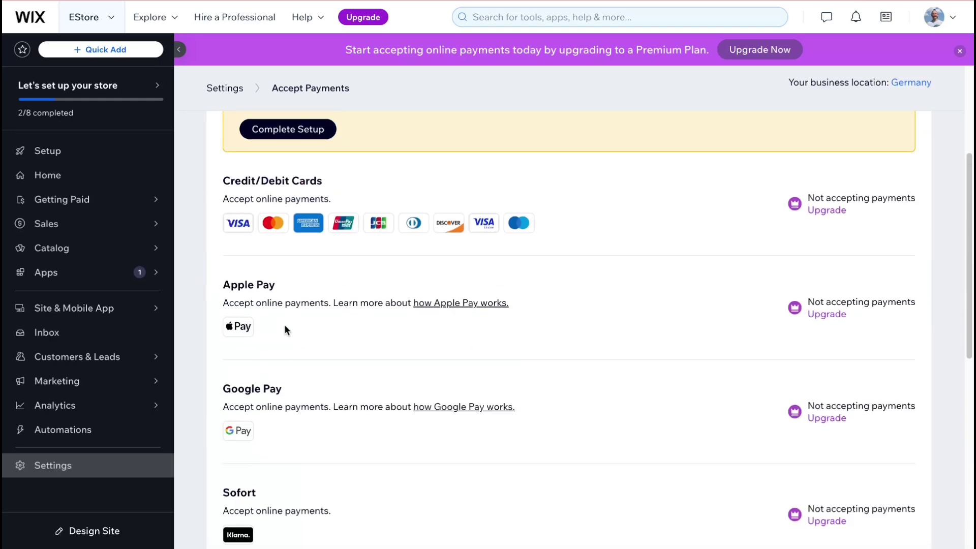
pyautogui.scroll(4, 284, 326)
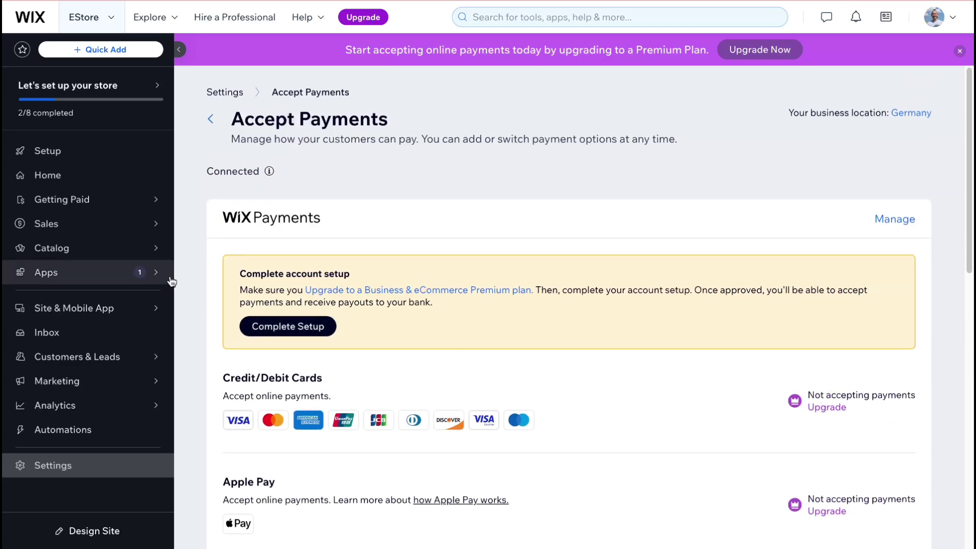
# Step: Go back to the store's setup checklist, open the catalog's product list from there and dismiss the product type tip
pyautogui.click(57, 157)
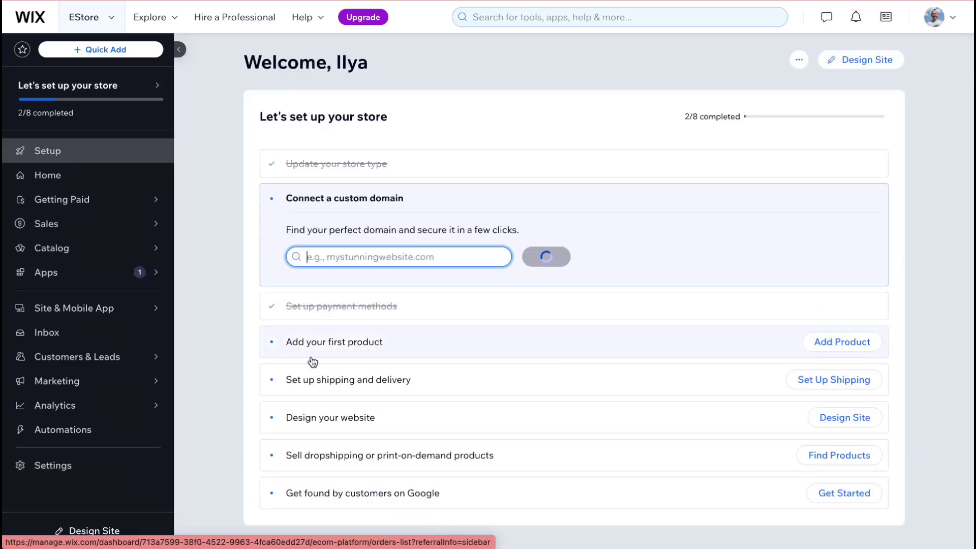
pyautogui.scroll(-1, 308, 377)
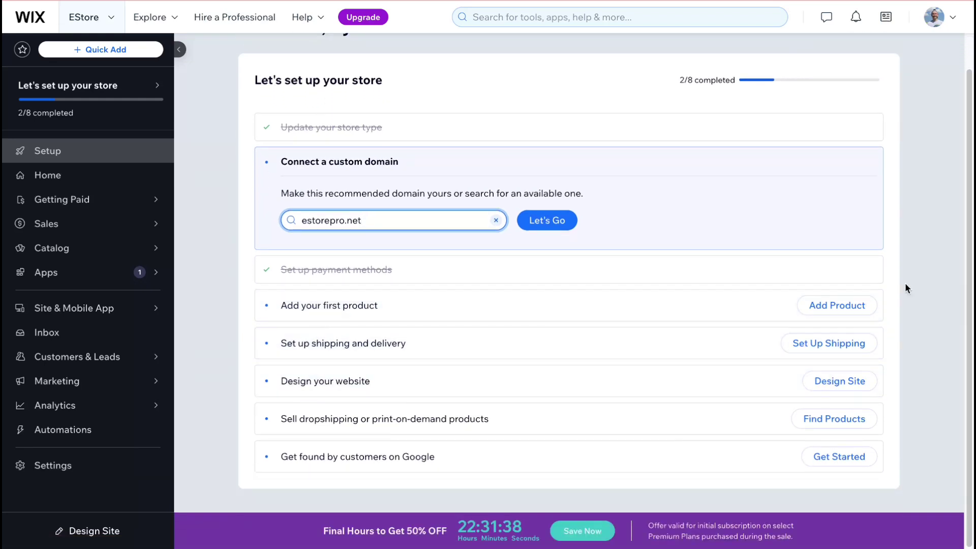
pyautogui.click(846, 307)
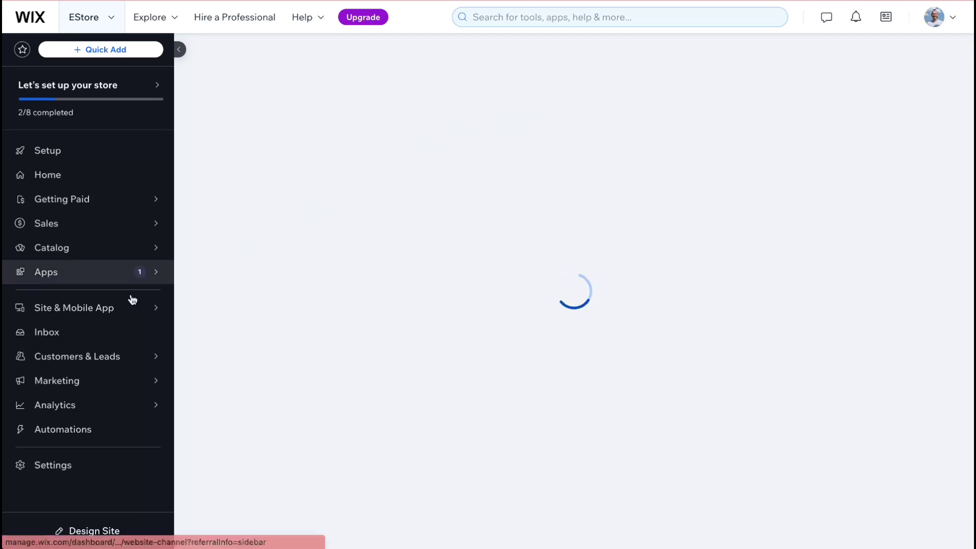
pyautogui.click(129, 253)
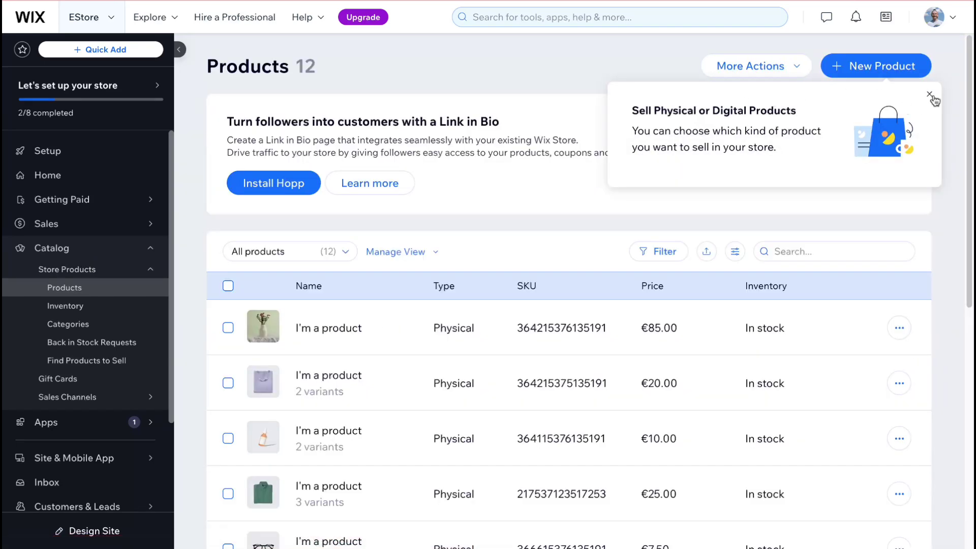
pyautogui.click(930, 95)
# Step: Delete all the sample products from the store's product list
pyautogui.scroll(-5, 897, 276)
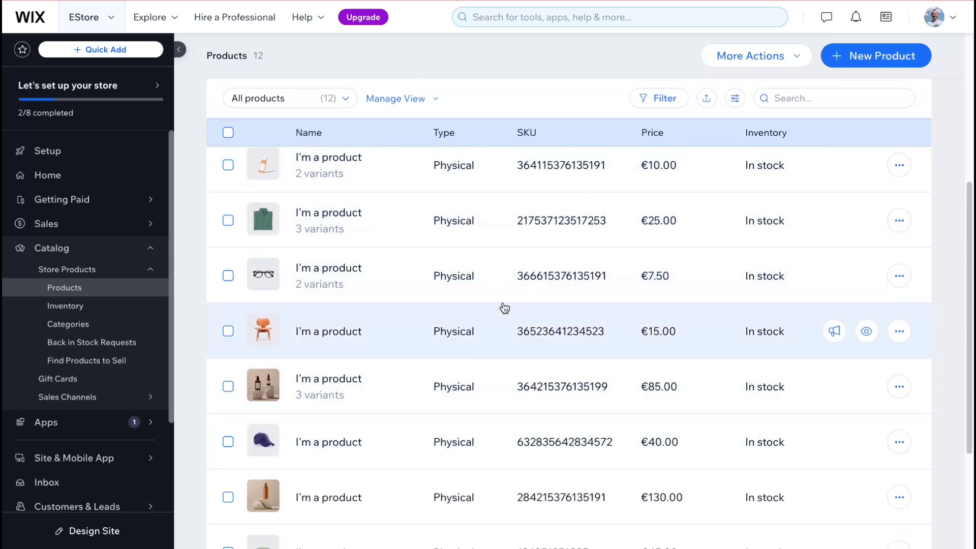
pyautogui.scroll(5, 472, 242)
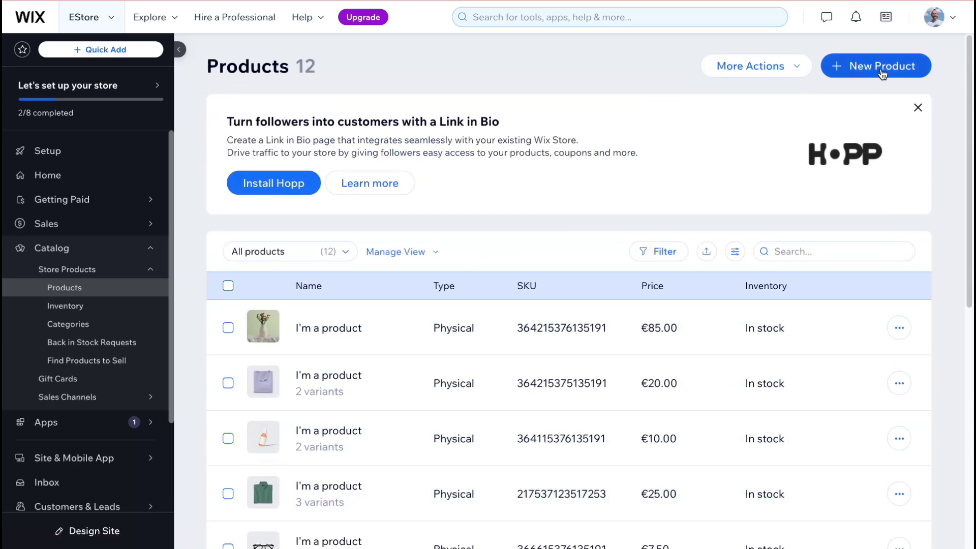
pyautogui.click(228, 287)
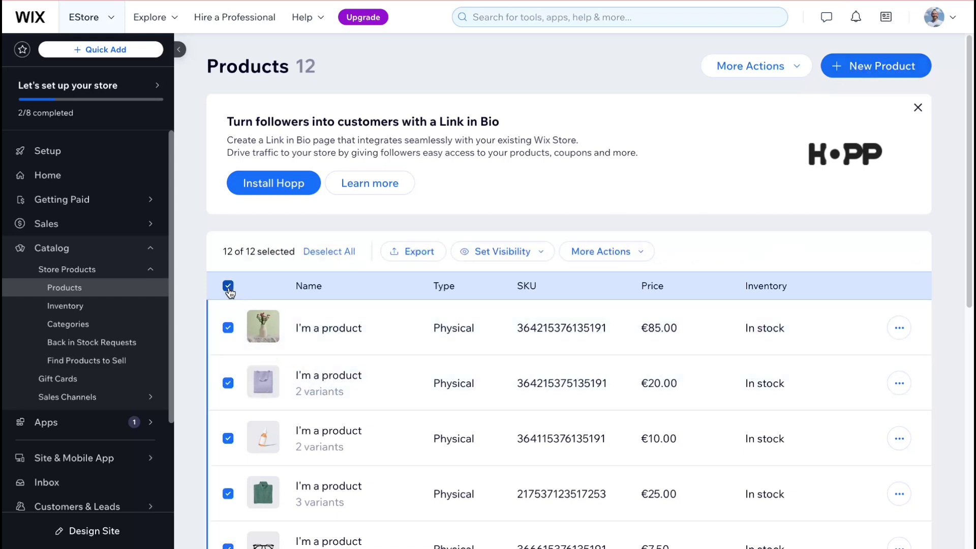
pyautogui.click(635, 252)
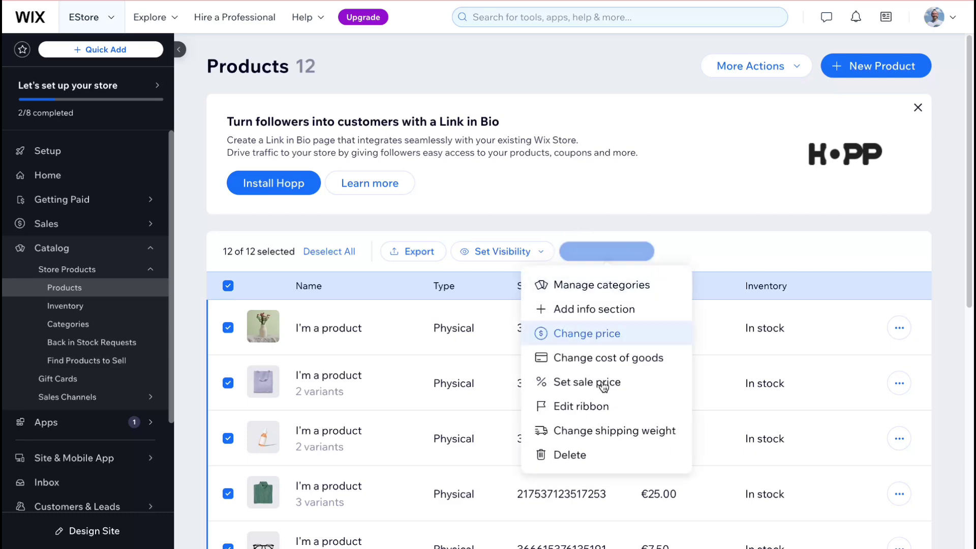
pyautogui.click(579, 459)
pyautogui.click(646, 348)
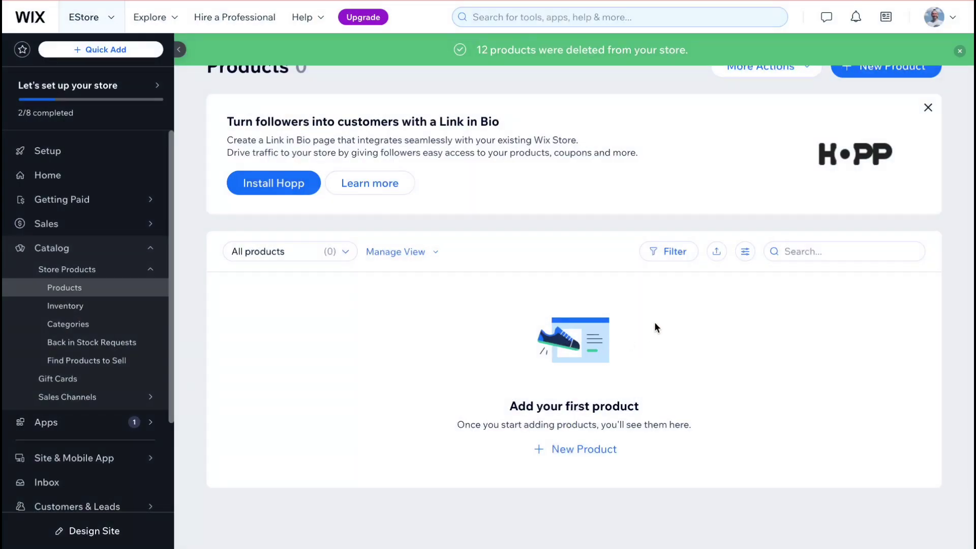
# Step: Review the new physical product form, from basic info and pricing to options, inventory and subscriptions, and leave it without saving
pyautogui.click(574, 451)
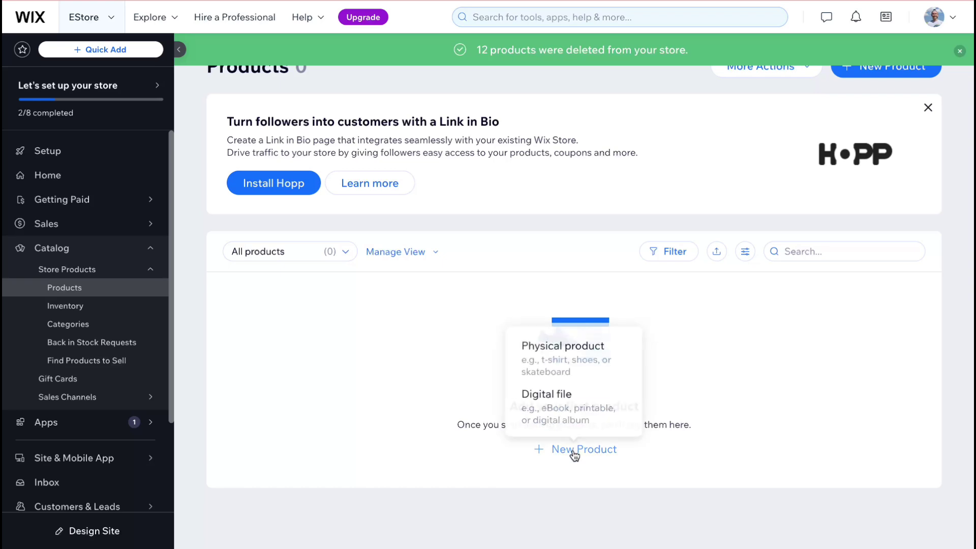
pyautogui.click(570, 361)
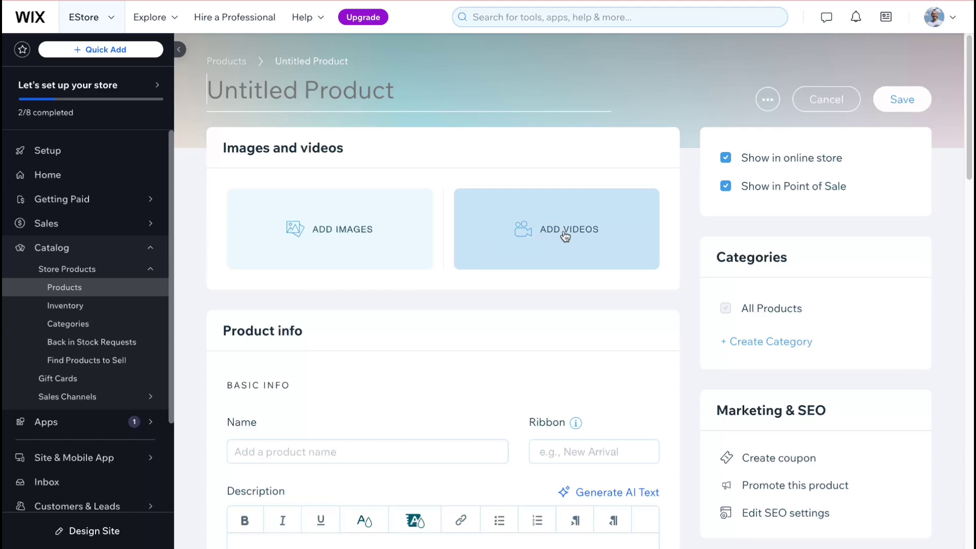
pyautogui.scroll(-5, 509, 305)
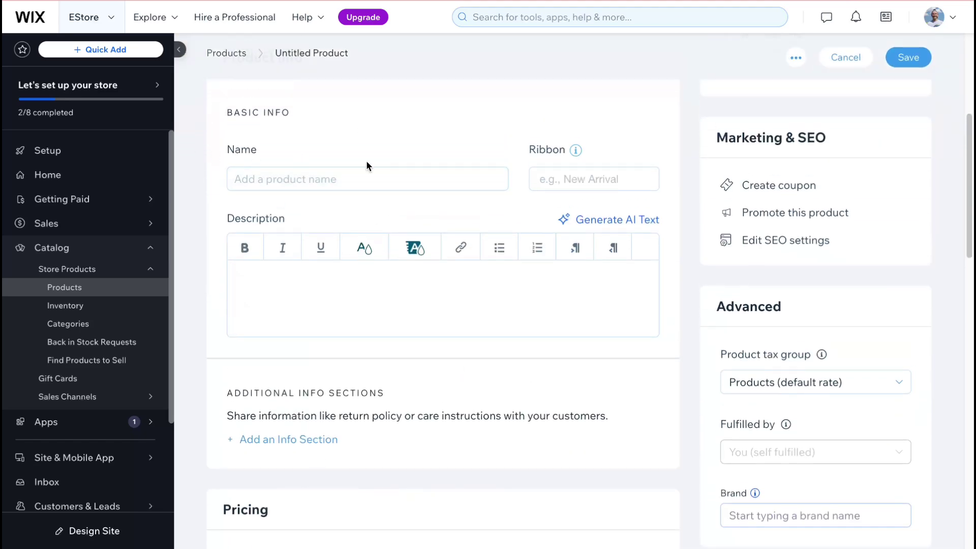
pyautogui.scroll(-5, 420, 270)
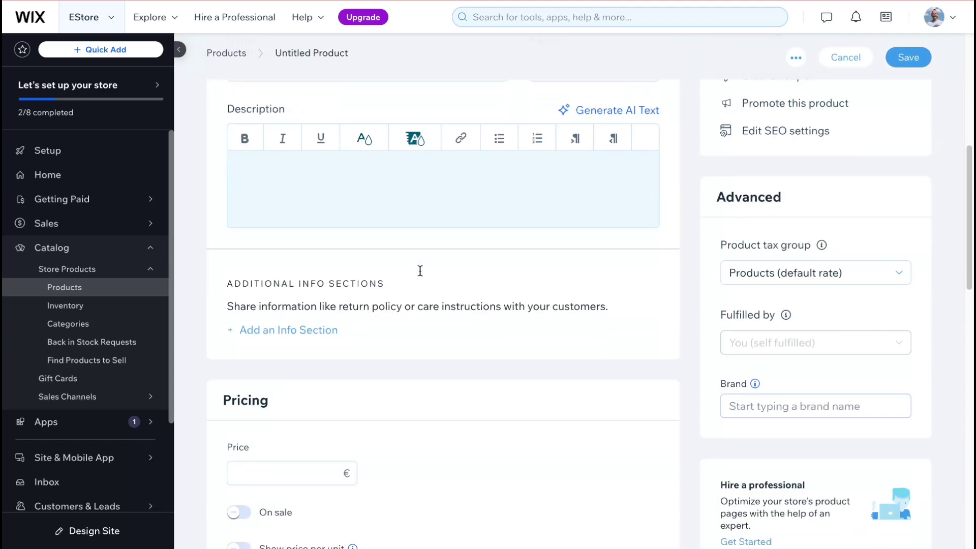
pyautogui.scroll(-5, 349, 331)
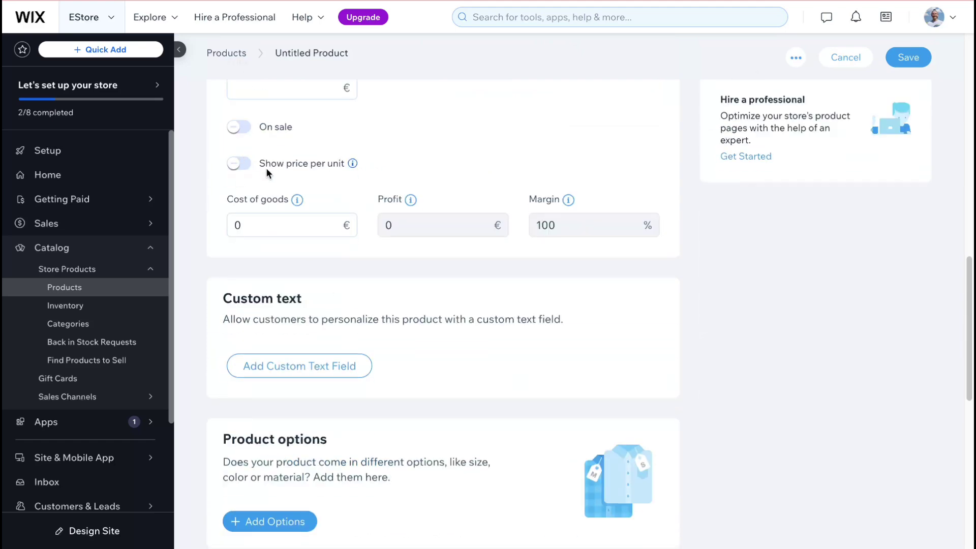
pyautogui.click(231, 235)
pyautogui.scroll(-8, 410, 356)
pyautogui.scroll(-3, 402, 356)
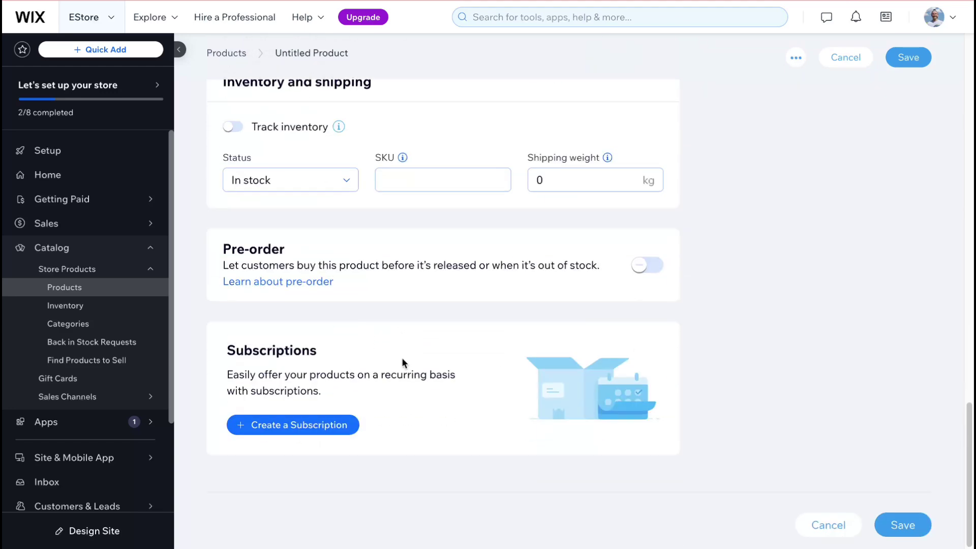
pyautogui.scroll(7, 399, 357)
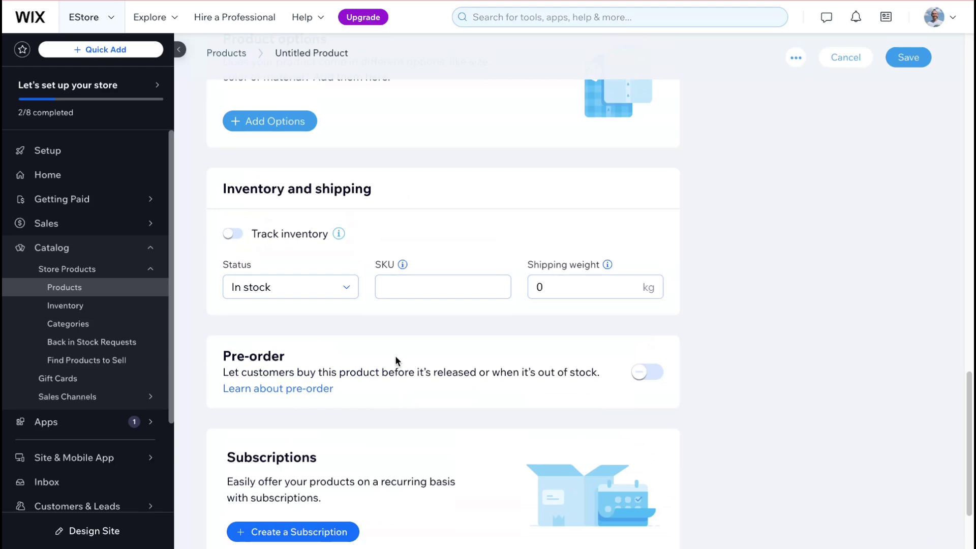
pyautogui.scroll(10, 395, 360)
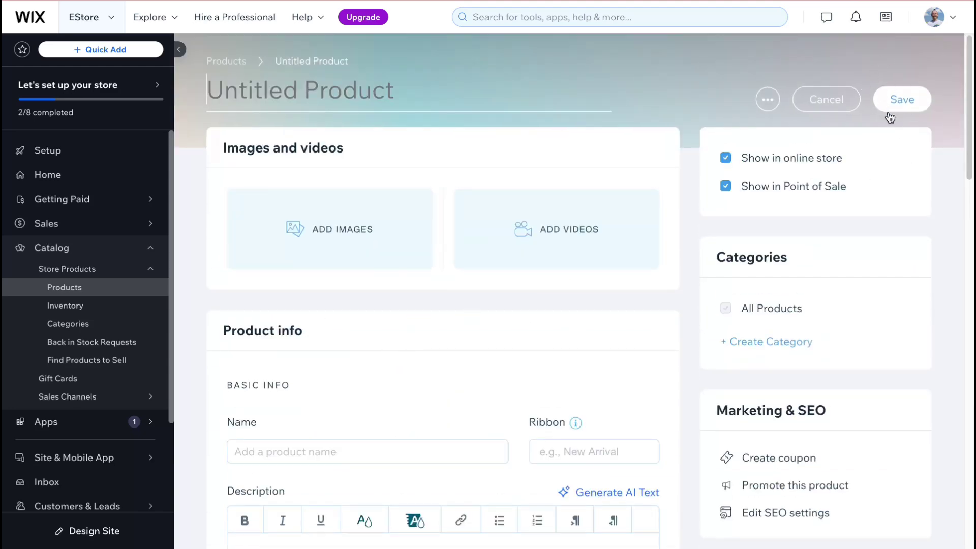
pyautogui.click(831, 100)
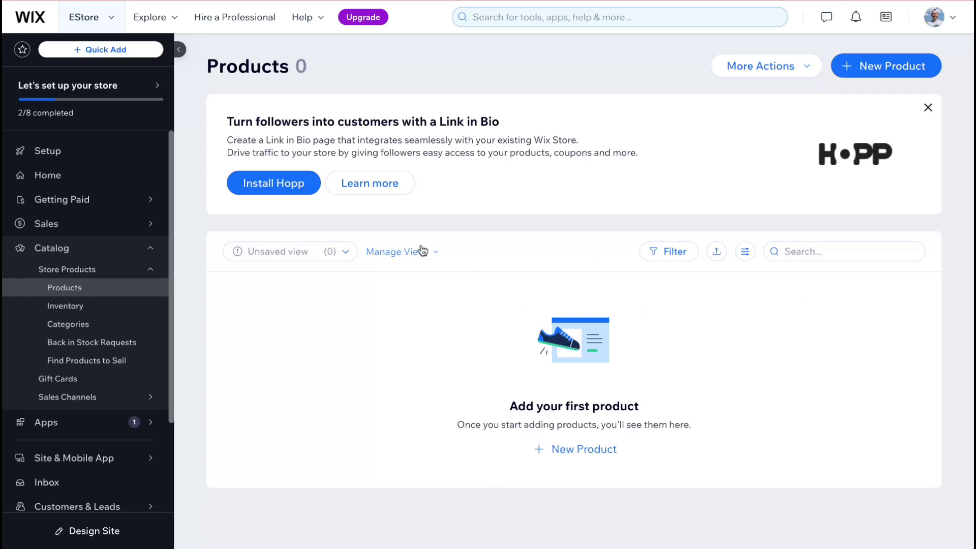
# Step: View the Inventory page and open the shipping and delivery setup from the store's setup checklist
pyautogui.click(69, 307)
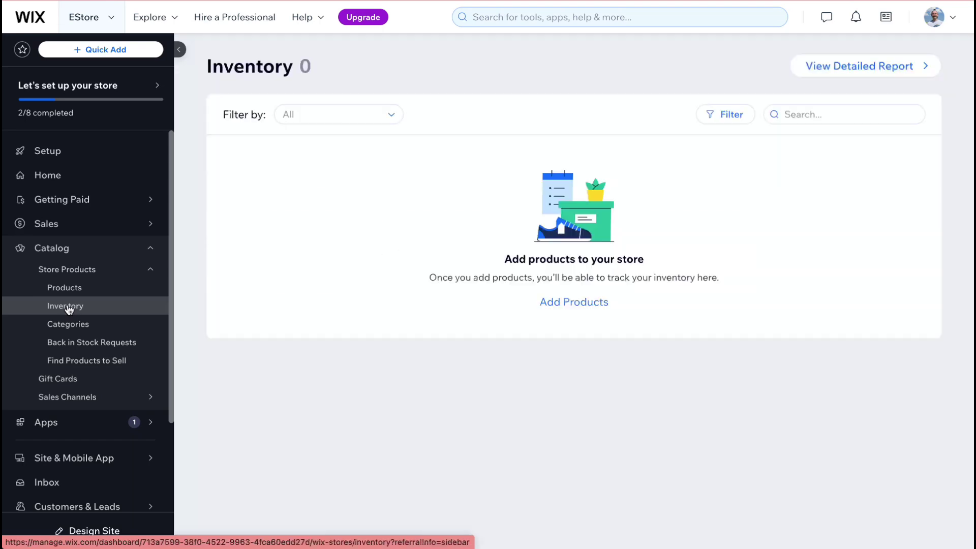
pyautogui.click(58, 147)
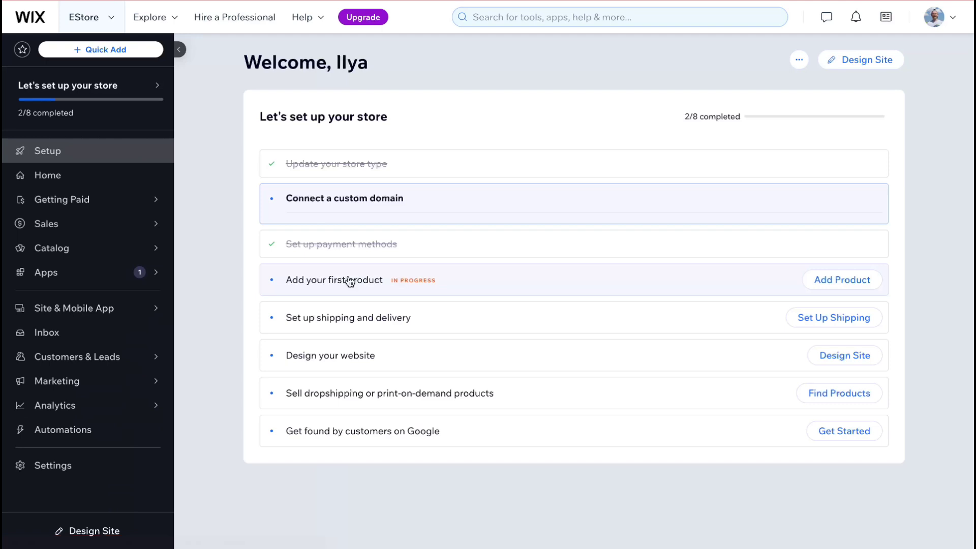
pyautogui.scroll(-1, 345, 274)
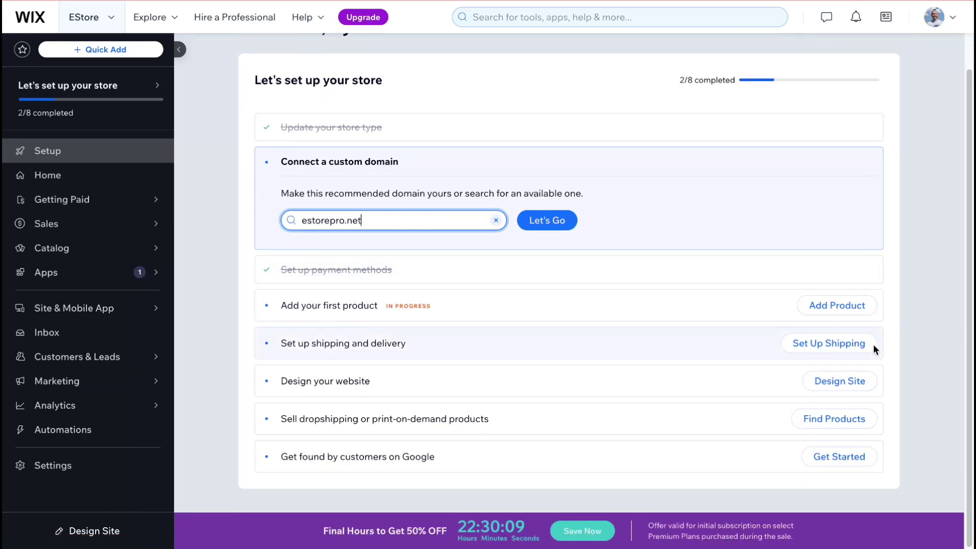
pyautogui.click(801, 344)
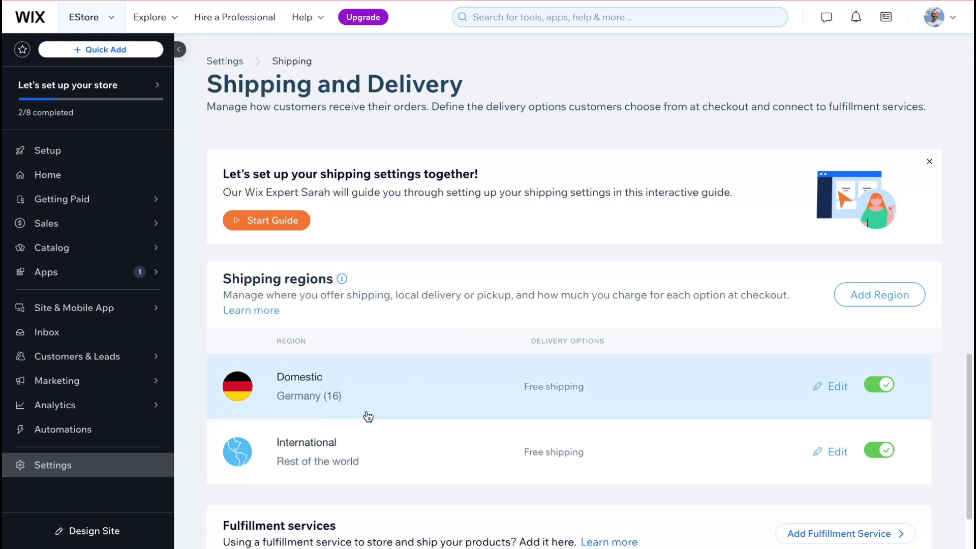
# Step: Open the Domestic shipping region for editing and review its destination, shipping rate, local delivery and pickup settings
pyautogui.scroll(-2, 343, 487)
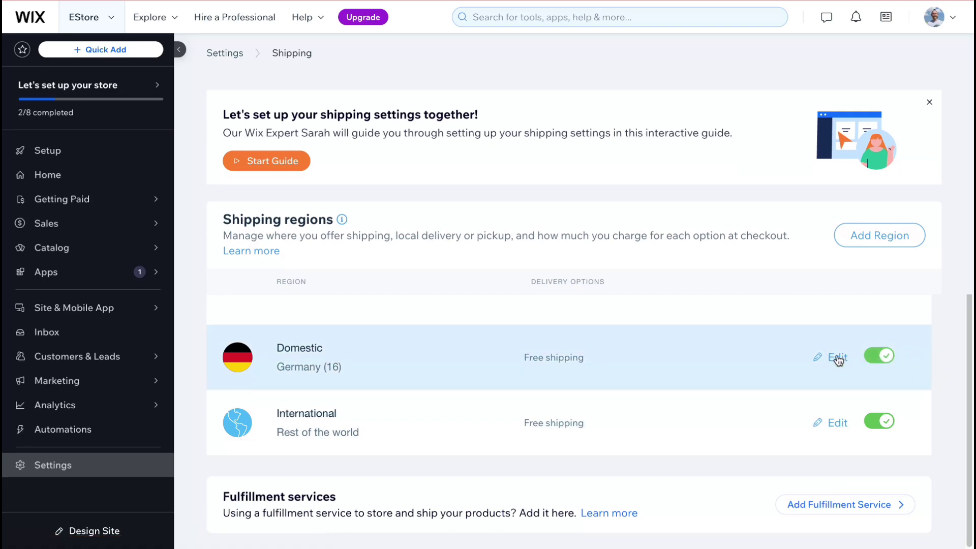
pyautogui.click(834, 358)
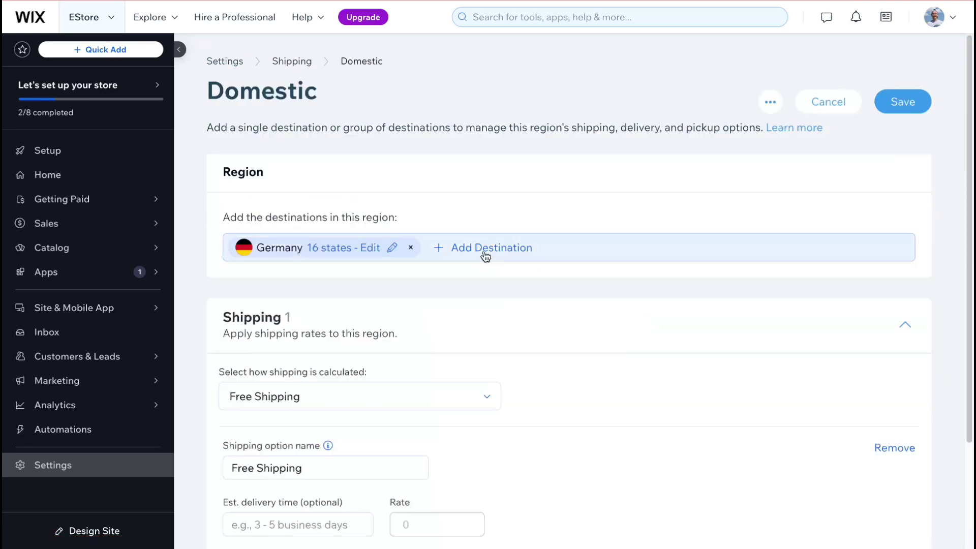
pyautogui.scroll(-4, 480, 442)
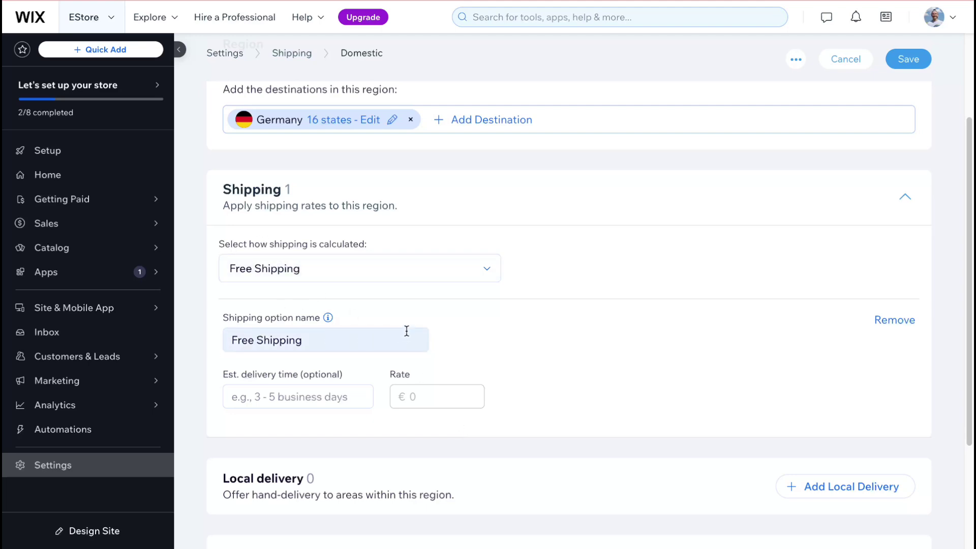
pyautogui.scroll(-3, 405, 333)
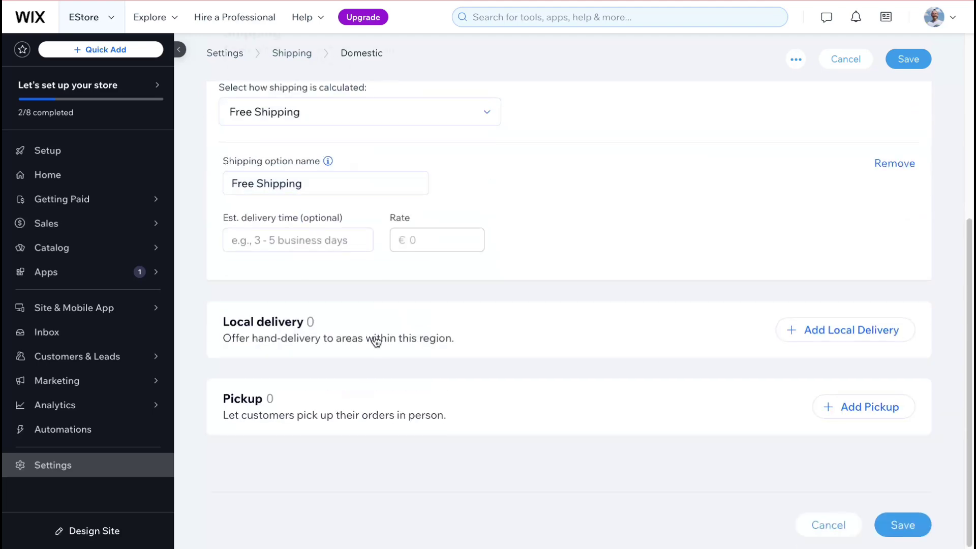
# Step: Check the Domestic region's local delivery option and return to the list of shipping regions
pyautogui.moveTo(220, 324); pyautogui.dragTo(413, 346)
pyautogui.click(457, 307)
pyautogui.hotkey('alt', 'Left')
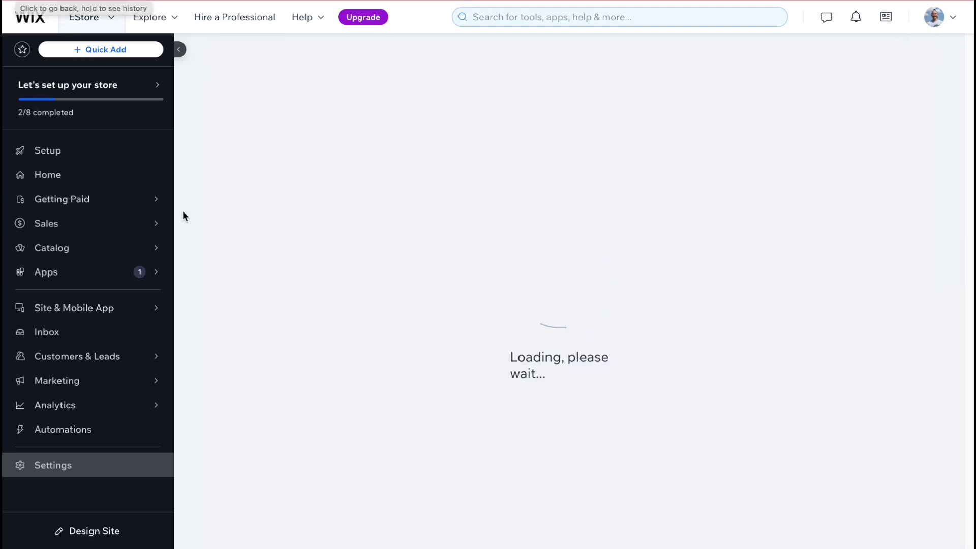
pyautogui.scroll(-1, 386, 263)
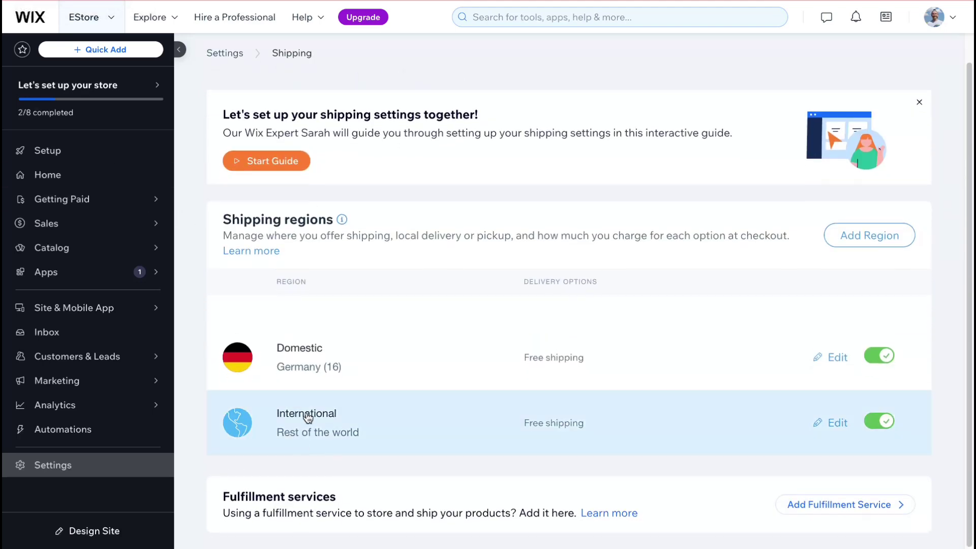
# Step: Review the International shipping region's destination, rate, local delivery and pickup settings, then return to the store setup checklist, discarding any changes
pyautogui.click(834, 421)
pyautogui.moveTo(309, 273); pyautogui.dragTo(605, 264)
pyautogui.click(523, 314)
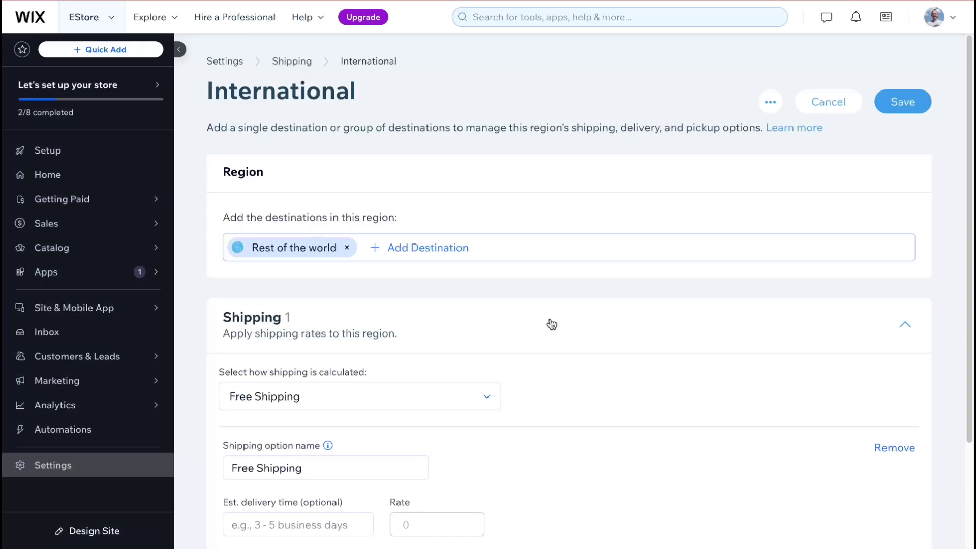
pyautogui.scroll(-3, 564, 316)
pyautogui.scroll(-3, 532, 292)
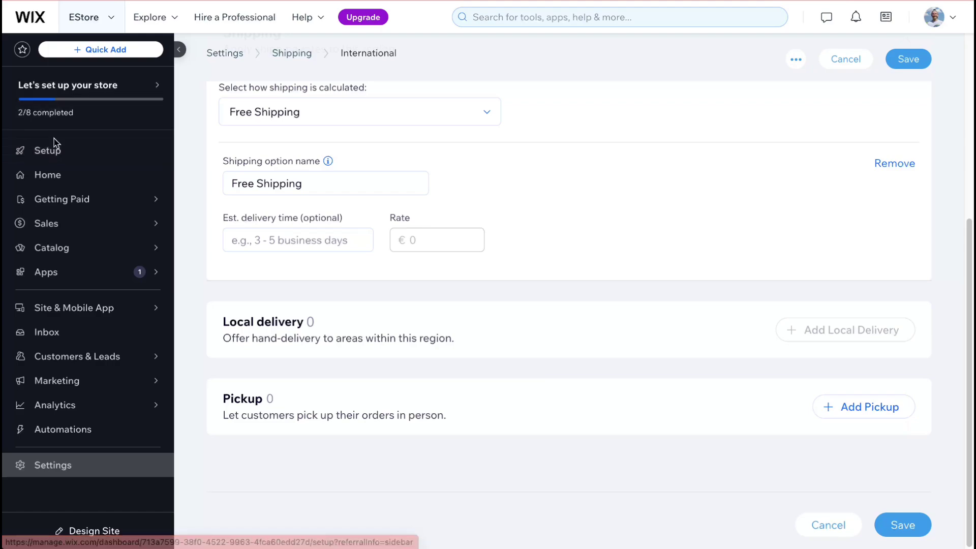
pyautogui.click(63, 155)
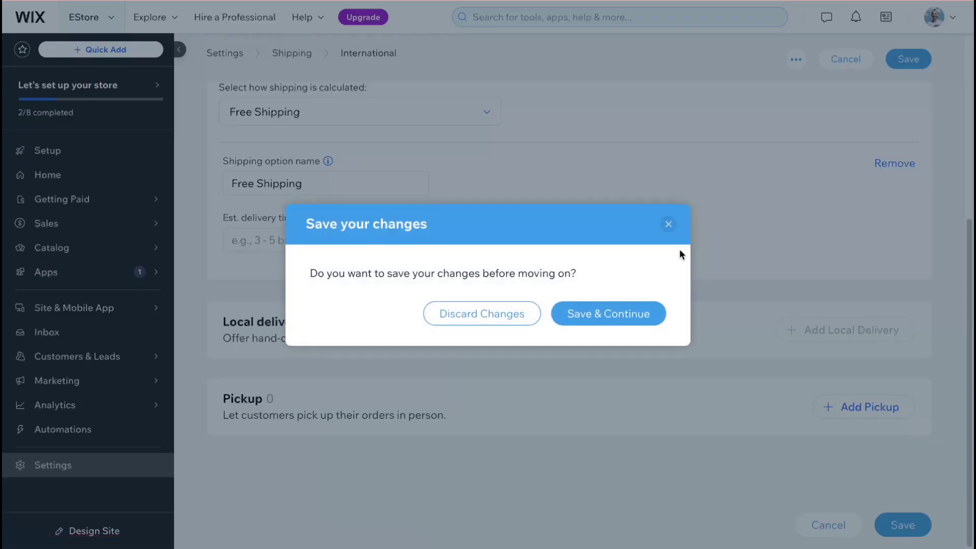
pyautogui.click(466, 308)
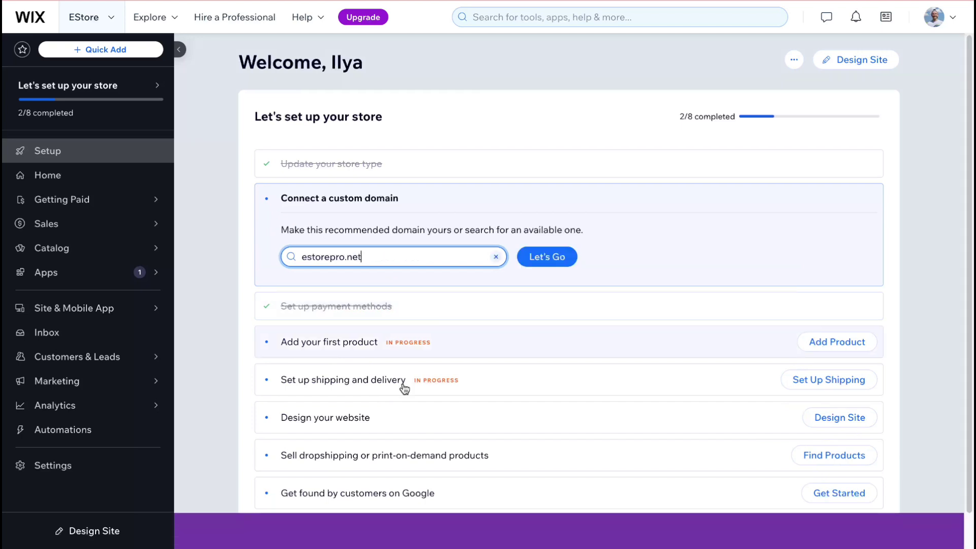
# Step: Start designing the website from the setup checklist and browse the first page of Ecommerce Store templates
pyautogui.scroll(-1, 374, 401)
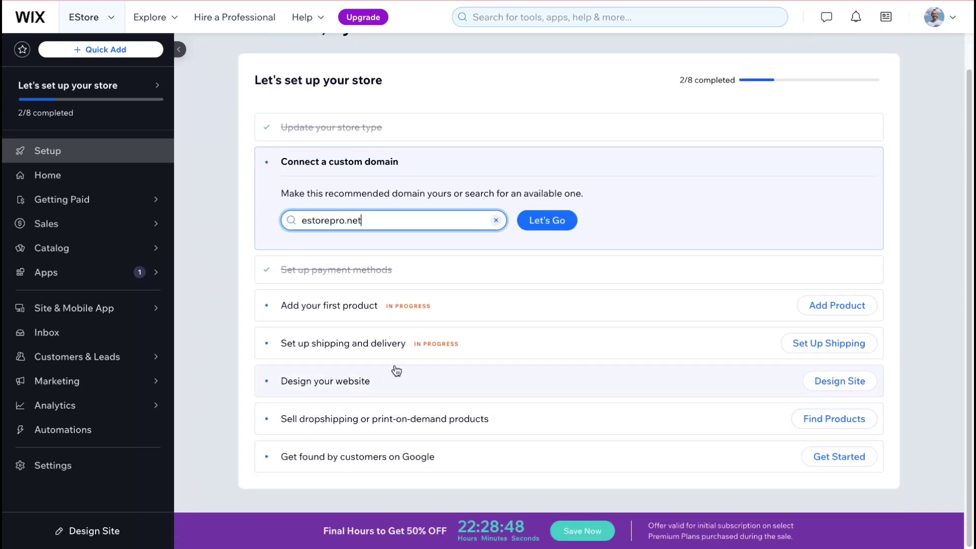
pyautogui.click(859, 388)
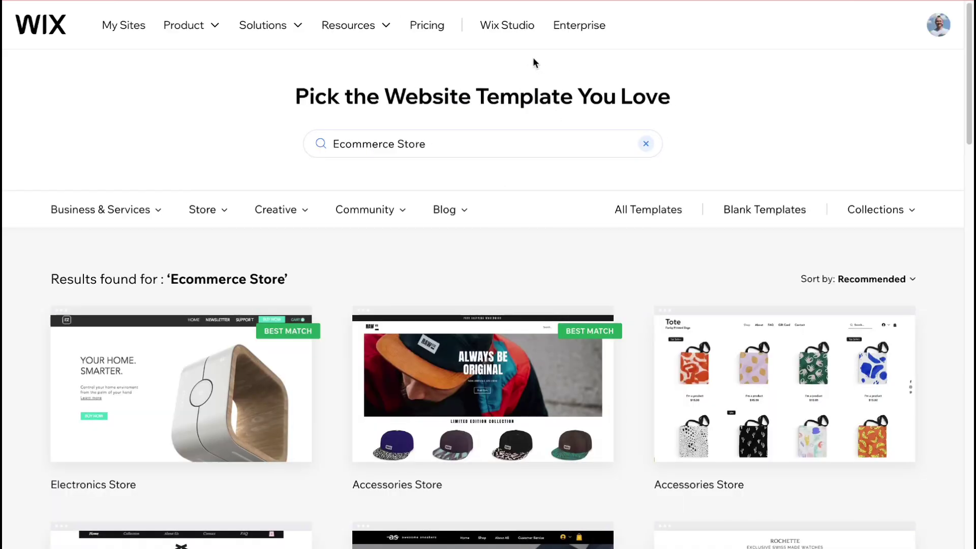
pyautogui.scroll(-1, 531, 76)
pyautogui.scroll(-3, 526, 92)
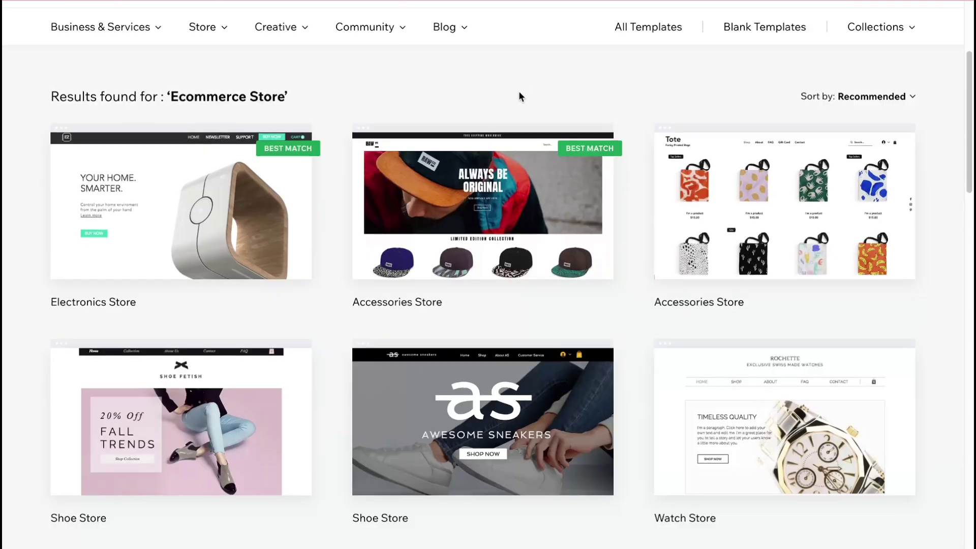
pyautogui.scroll(-3, 519, 93)
pyautogui.scroll(-3, 530, 147)
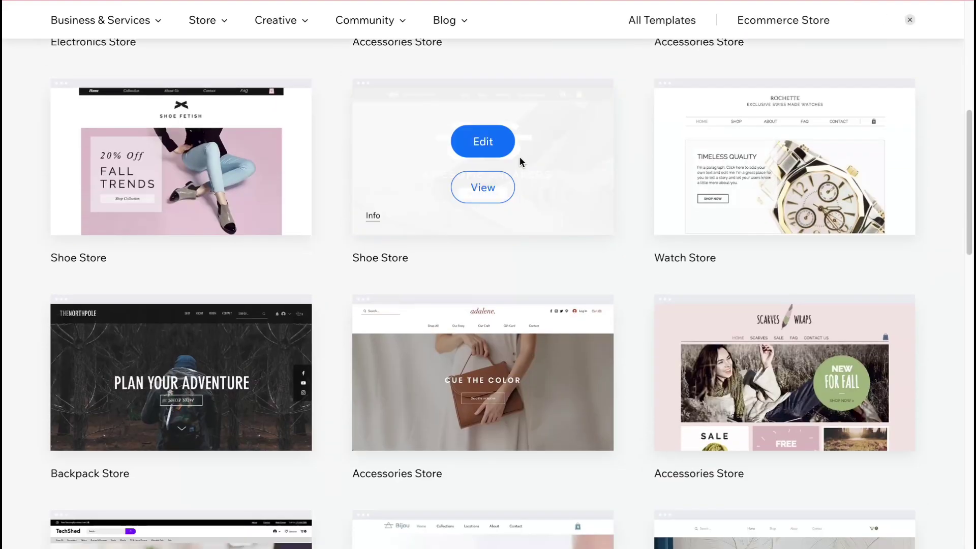
pyautogui.scroll(-3, 519, 153)
pyautogui.scroll(-4, 518, 156)
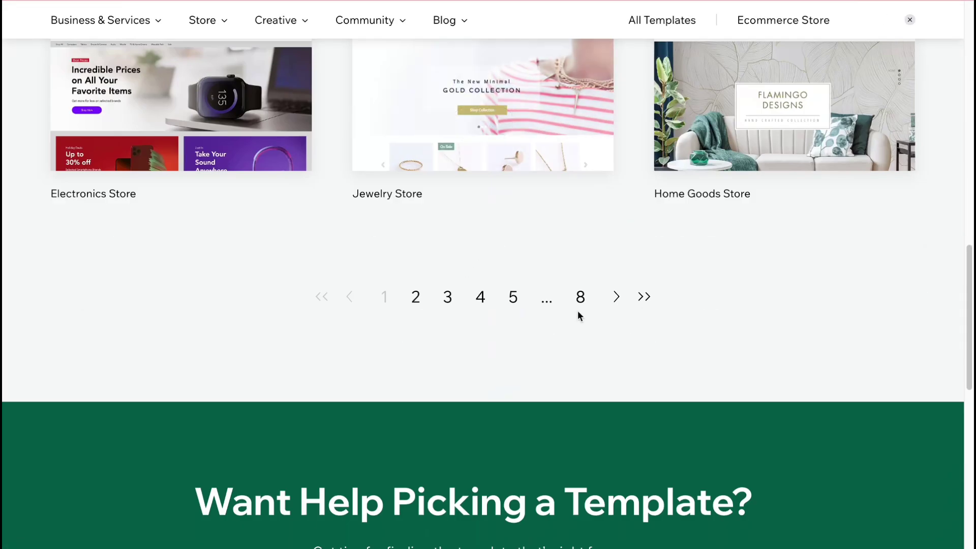
# Step: Browse pages 4 and 5 of the Ecommerce Store template results
pyautogui.click(481, 296)
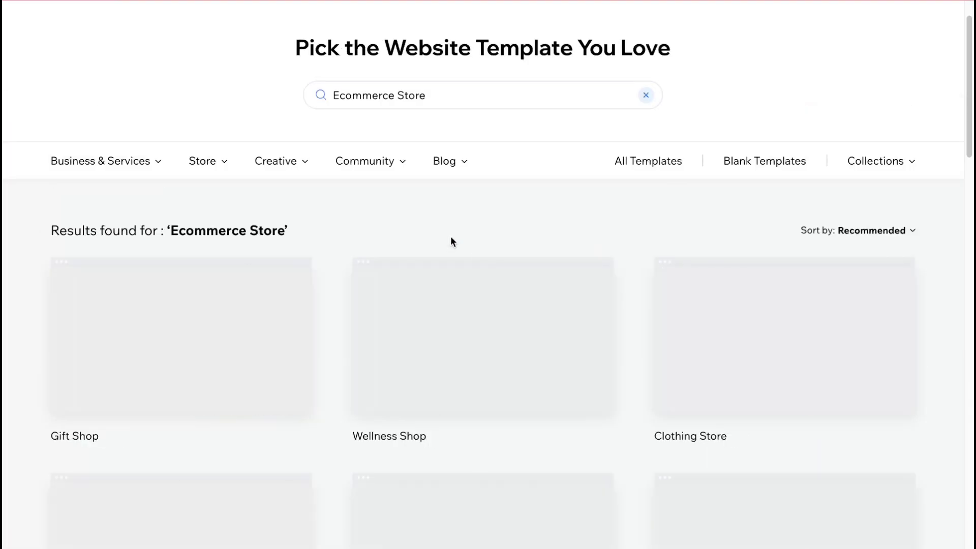
pyautogui.scroll(-7, 450, 236)
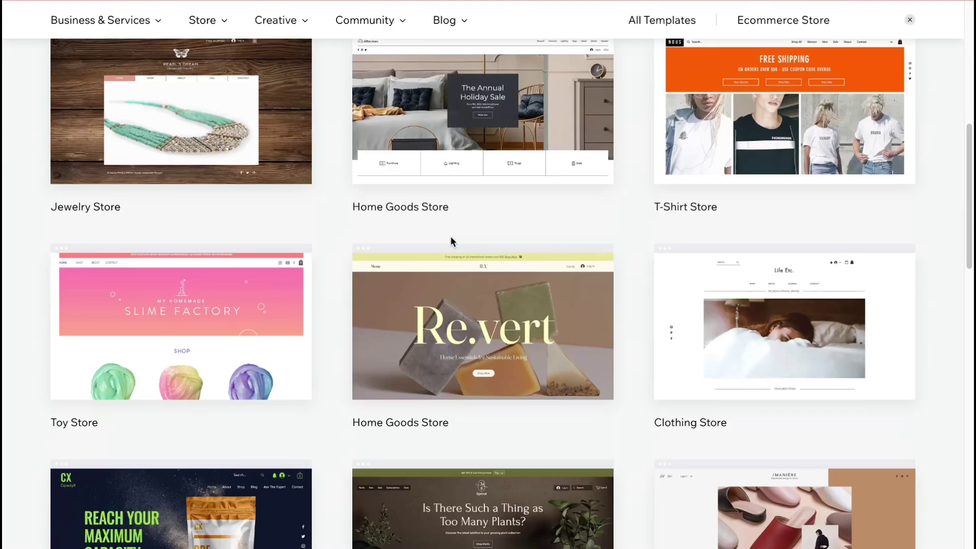
pyautogui.scroll(-8, 451, 236)
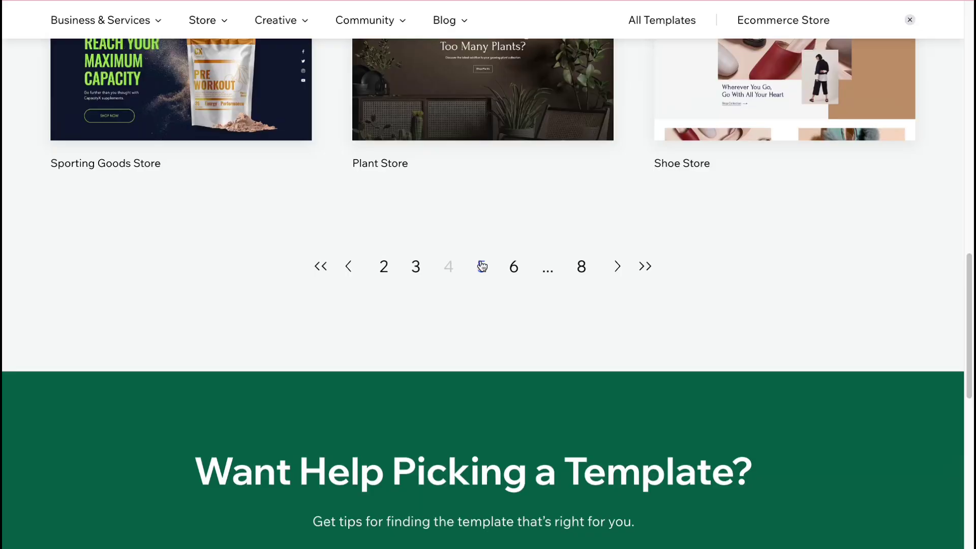
pyautogui.click(482, 266)
pyautogui.scroll(-5, 482, 263)
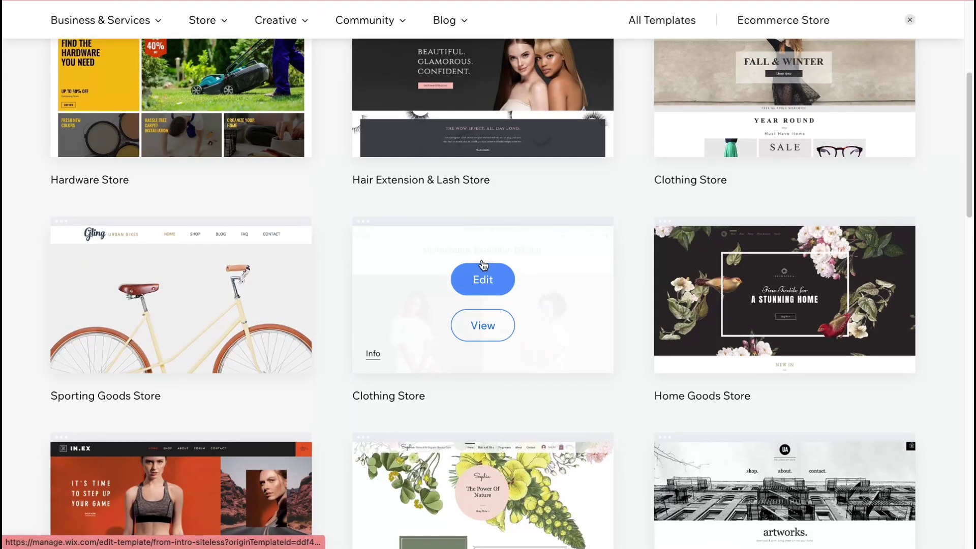
pyautogui.scroll(-3, 483, 264)
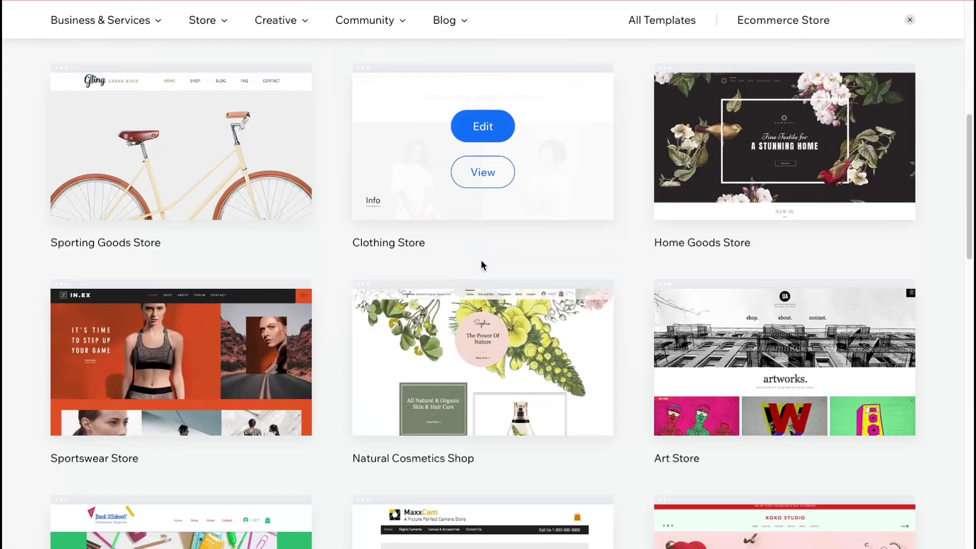
pyautogui.scroll(-6, 320, 303)
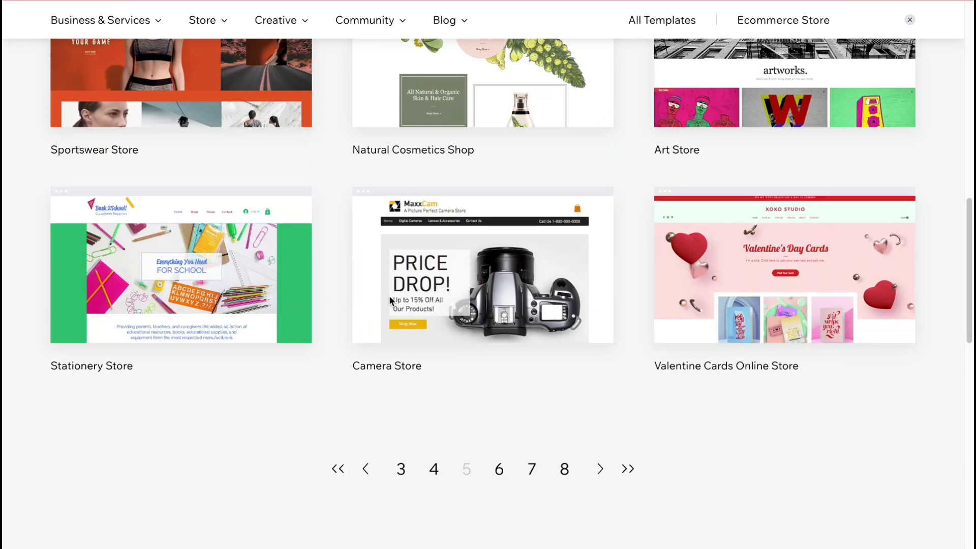
# Step: Preview the Valentine Cards Online Store template, including its mobile version, open it for editing and dismiss the AI content dialog
pyautogui.moveTo(754, 331)
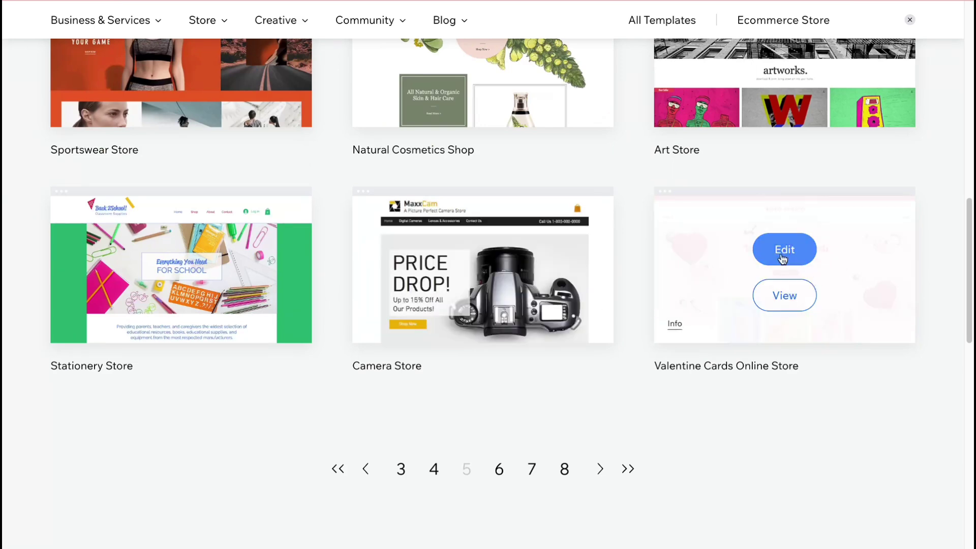
pyautogui.click(783, 297)
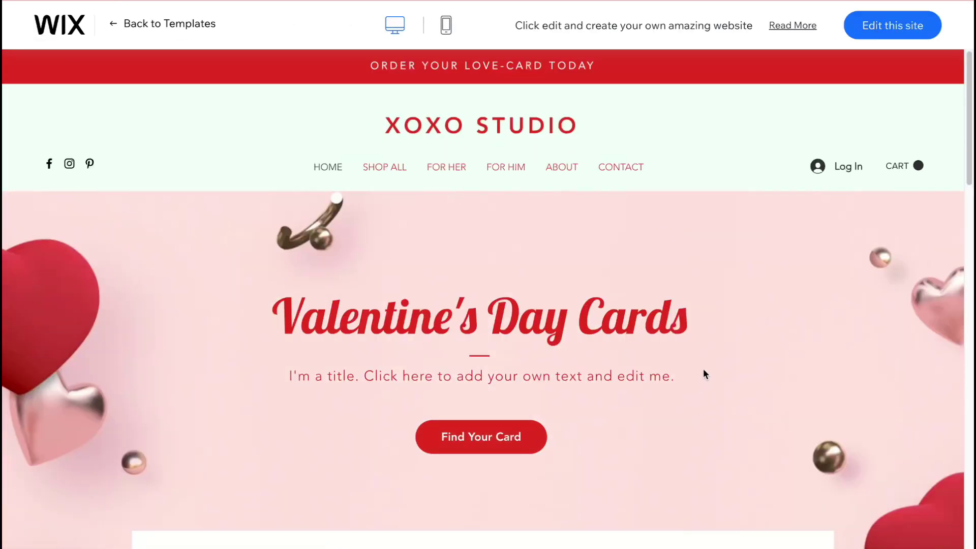
pyautogui.click(446, 36)
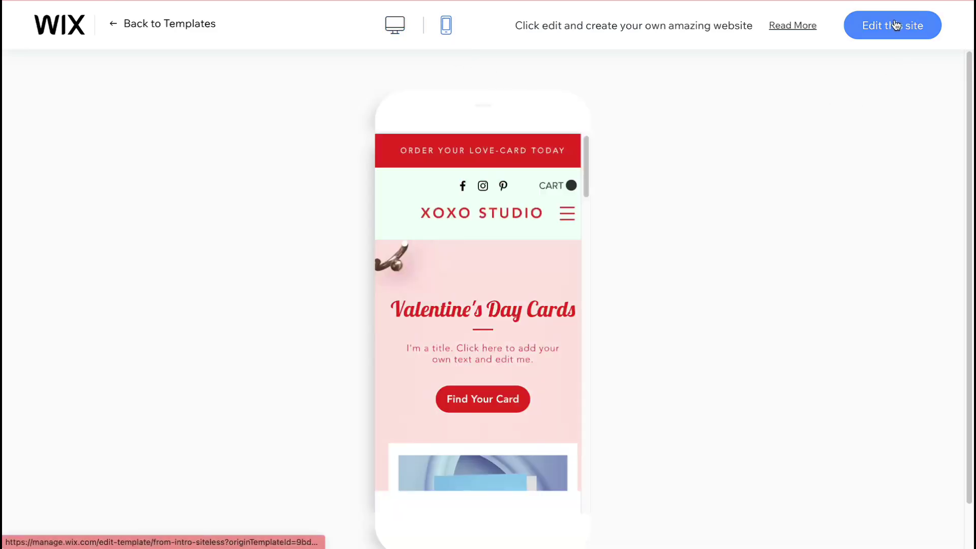
pyautogui.click(895, 29)
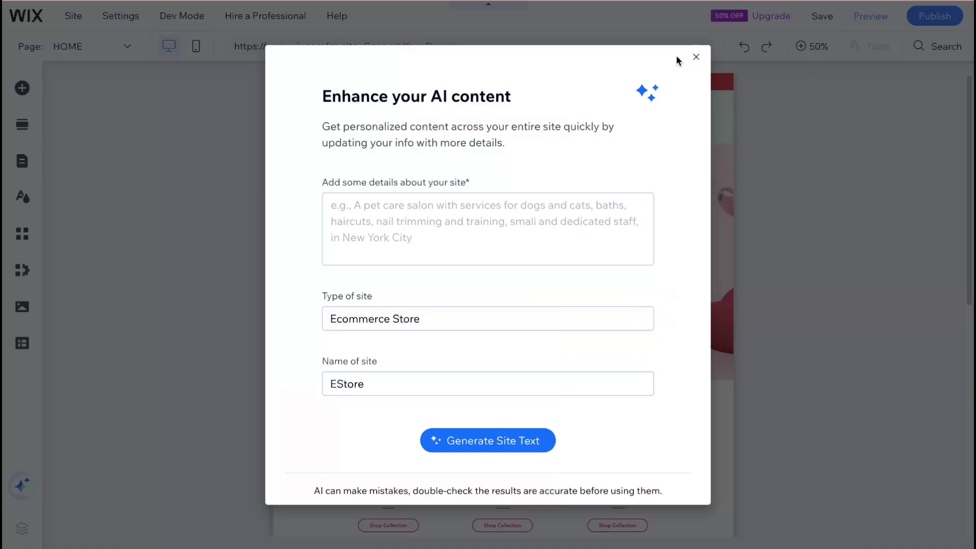
pyautogui.click(696, 57)
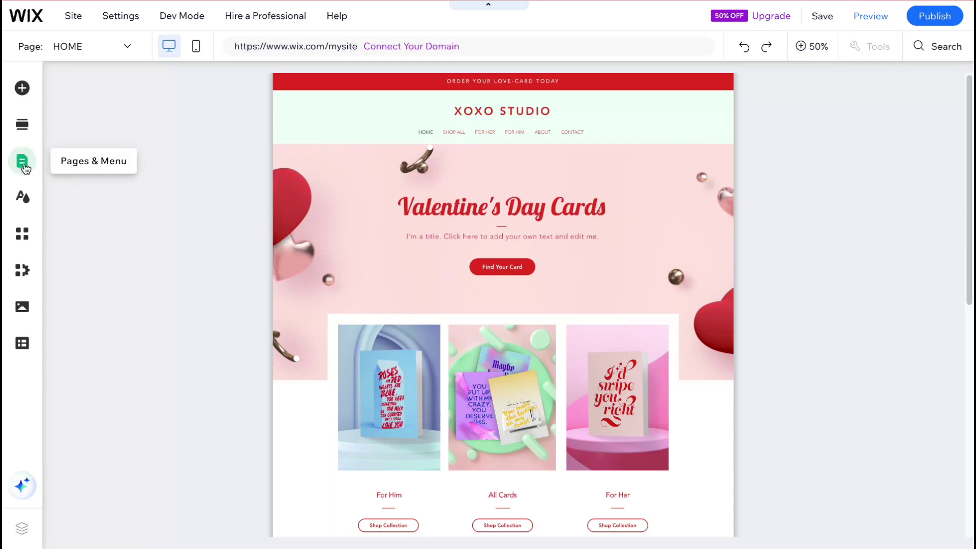
# Step: Remove the CONTACT item and the ABOUT page from the site menu
pyautogui.click(21, 162)
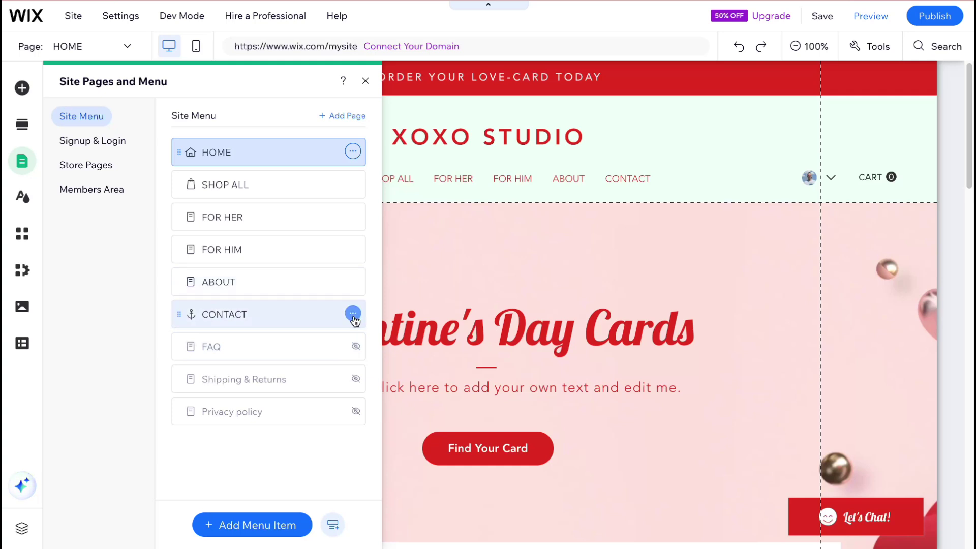
pyautogui.click(353, 314)
pyautogui.click(402, 413)
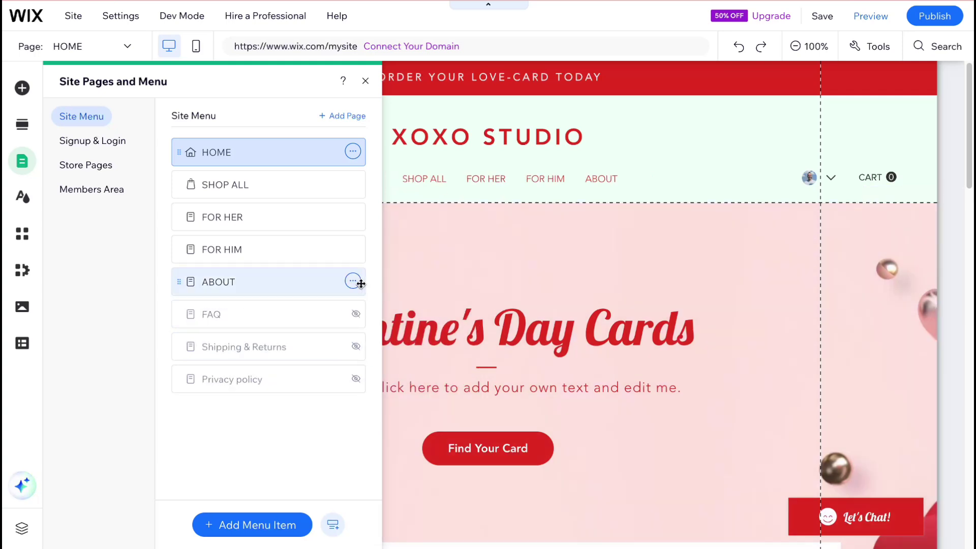
pyautogui.click(353, 281)
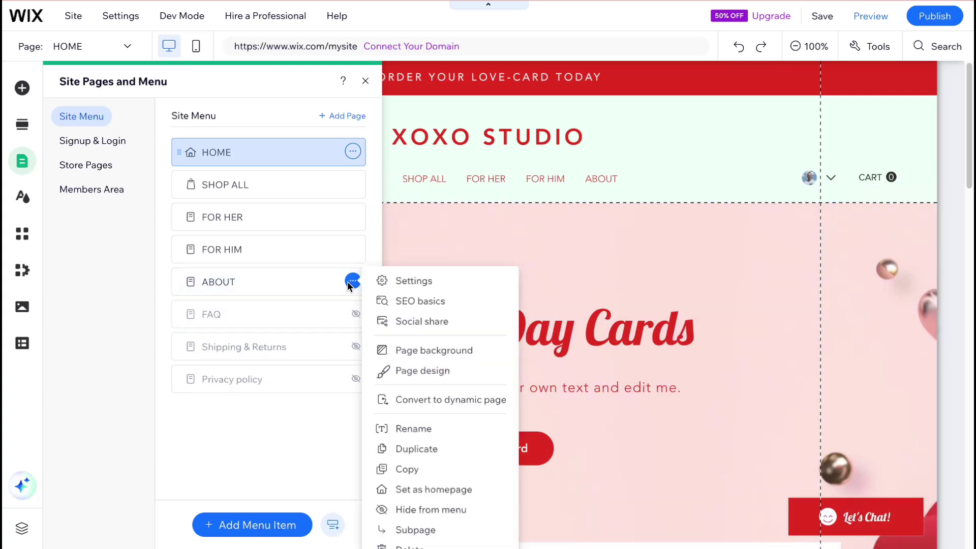
pyautogui.click(409, 546)
pyautogui.click(656, 328)
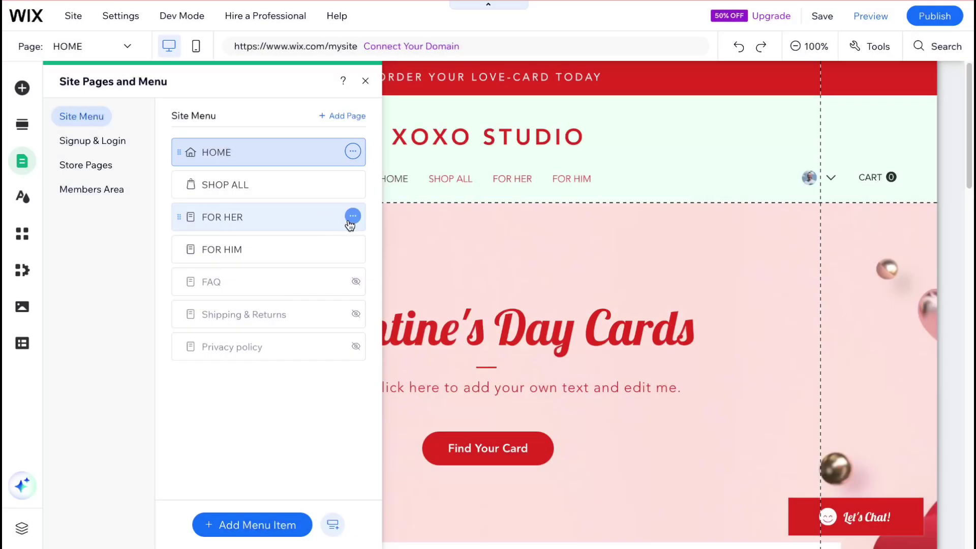
# Step: Delete the FOR HER and FOR HIM pages from the site
pyautogui.click(353, 216)
pyautogui.click(413, 486)
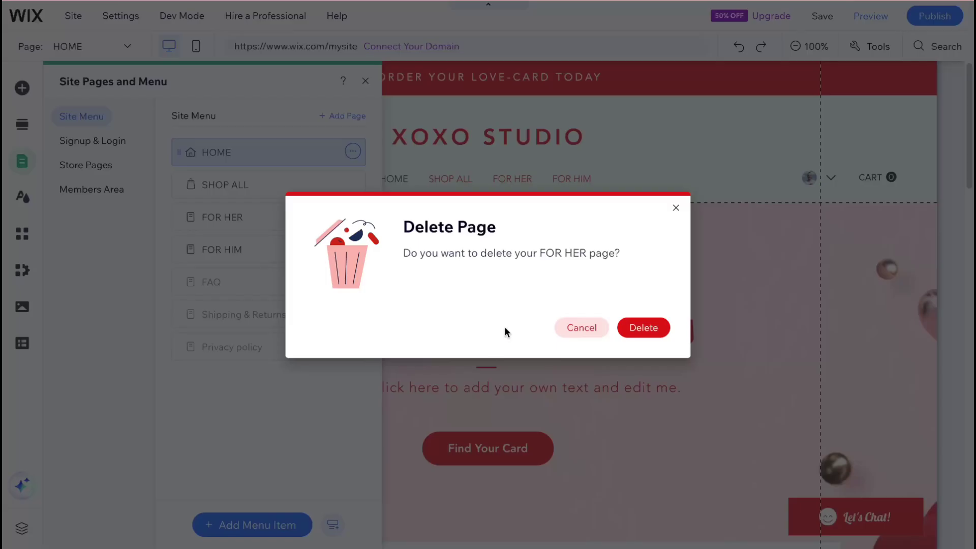
pyautogui.click(643, 328)
pyautogui.click(353, 216)
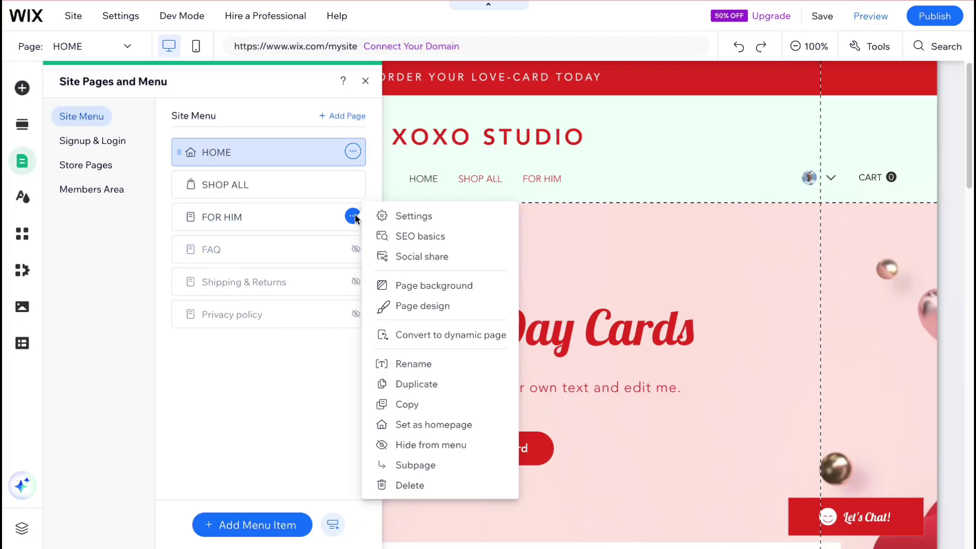
pyautogui.click(409, 485)
pyautogui.click(644, 328)
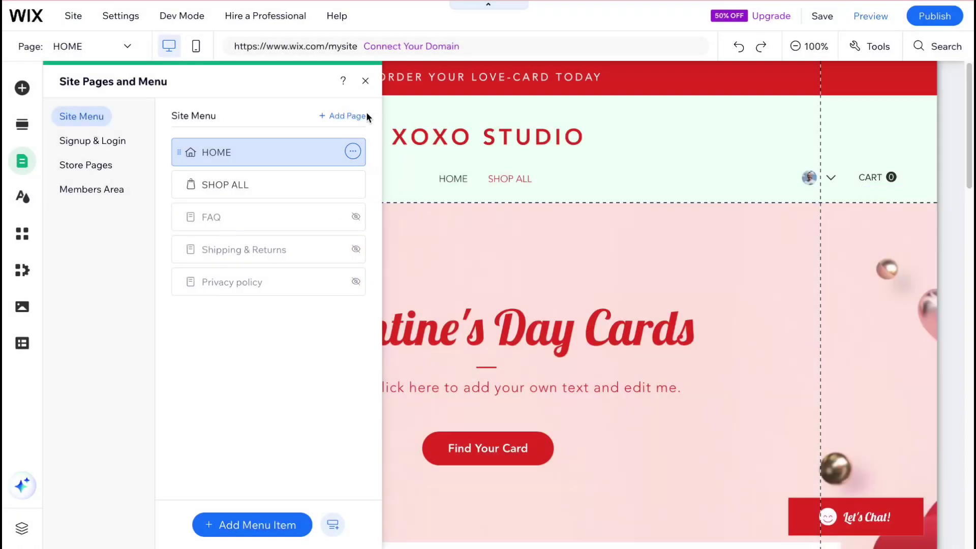
# Step: Look through the Store, Landing Page, General, Contact and Projects page templates, and leave without adding a page
pyautogui.click(348, 116)
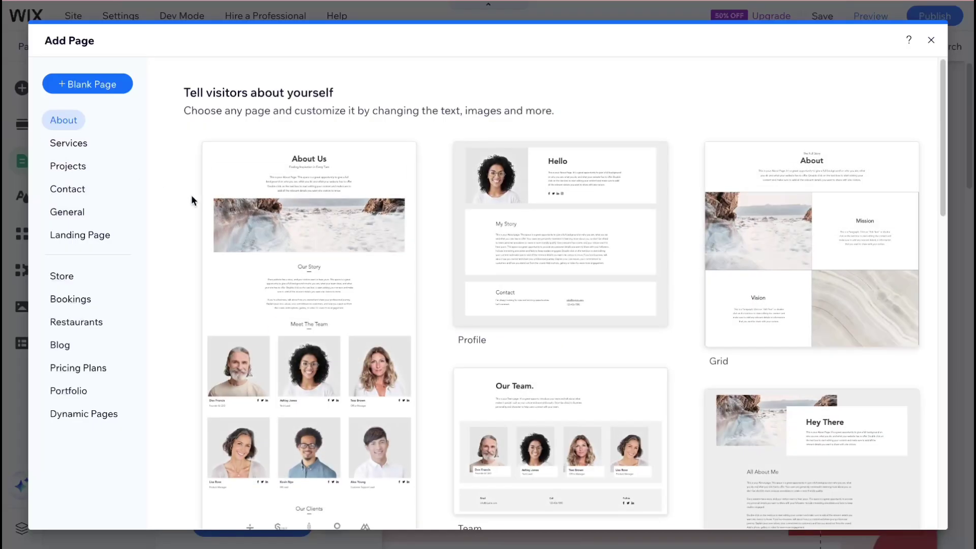
pyautogui.click(77, 275)
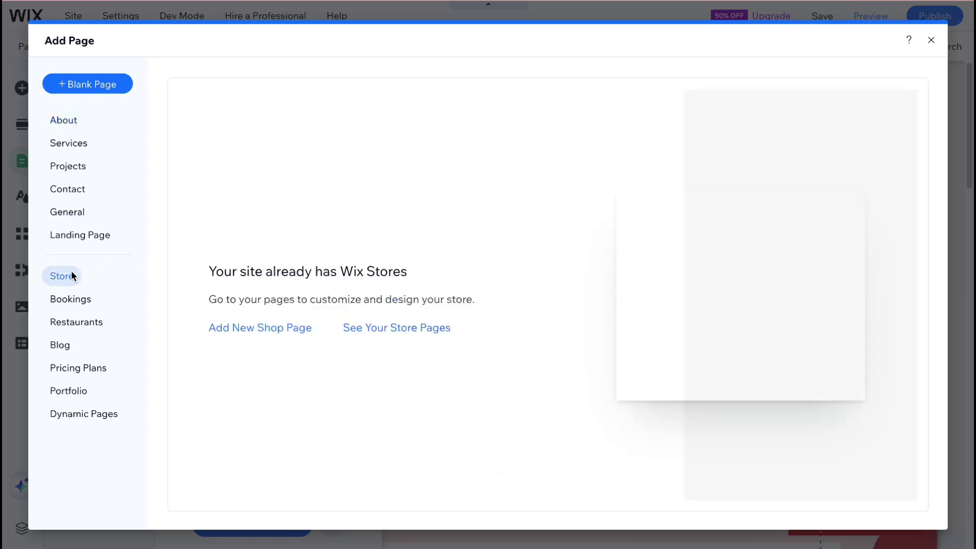
pyautogui.click(80, 234)
pyautogui.click(68, 212)
pyautogui.click(74, 187)
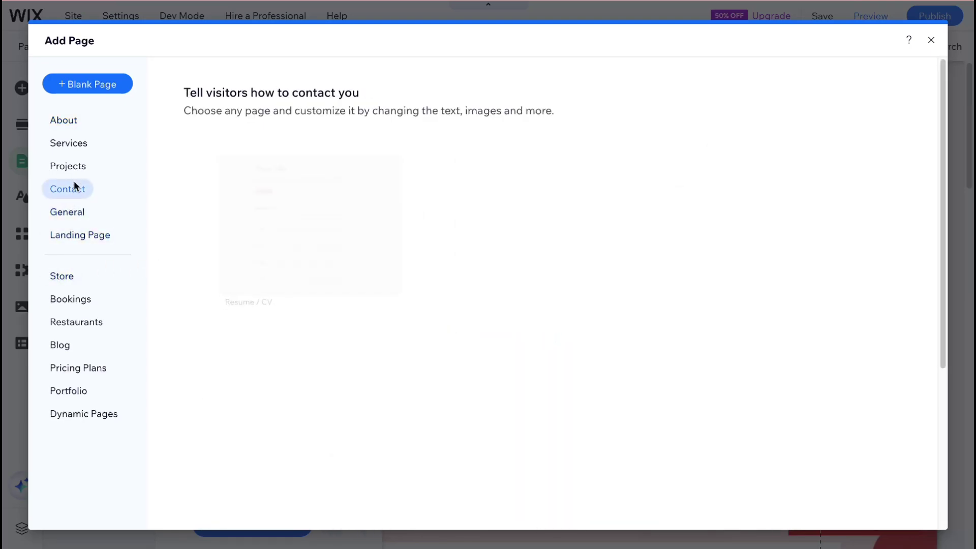
pyautogui.click(76, 167)
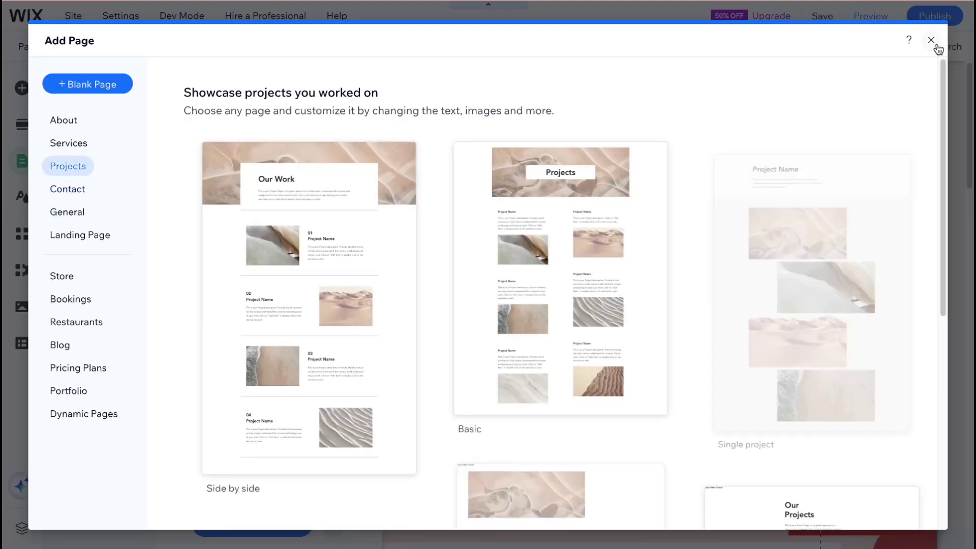
pyautogui.click(934, 41)
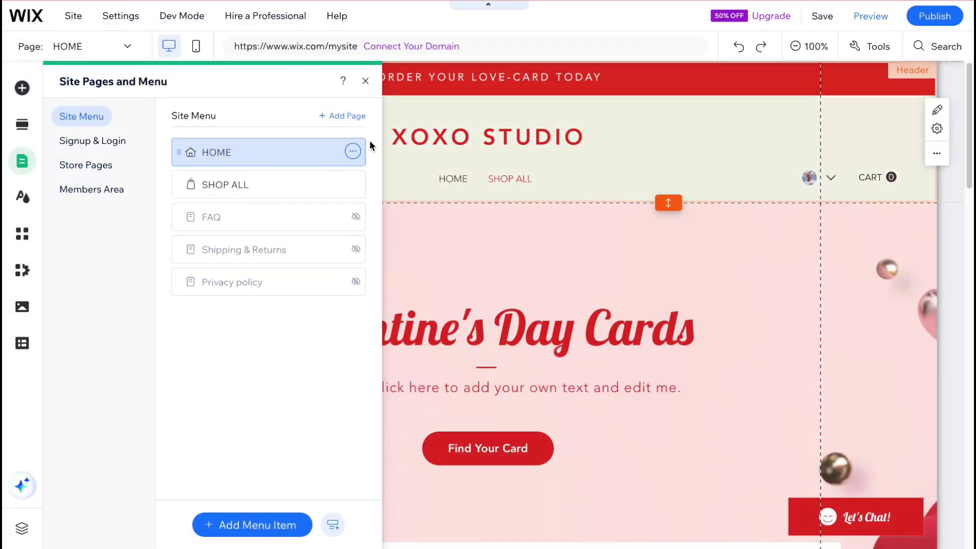
# Step: Add the WELCOME section with the desert dune background to the HOME page, directly above the Contact section
pyautogui.click(22, 127)
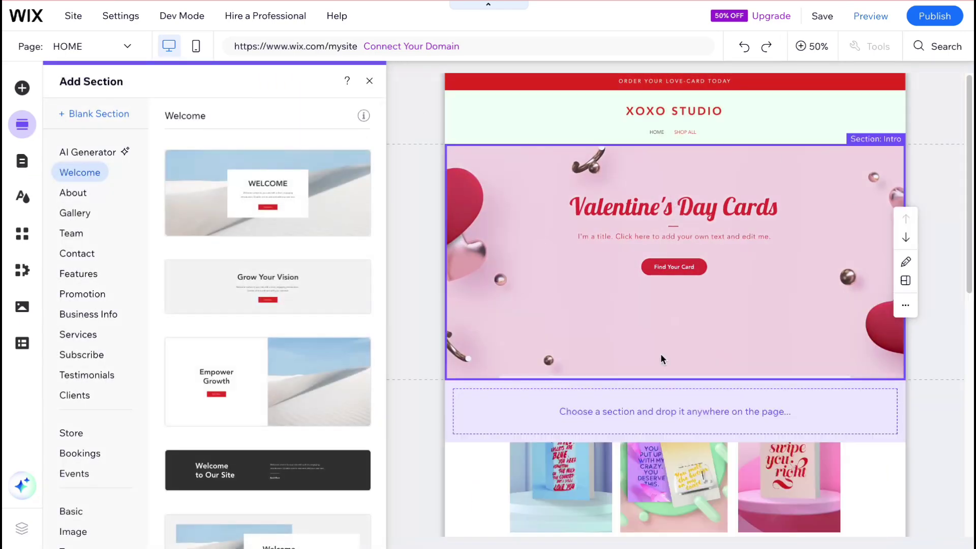
pyautogui.scroll(-10, 655, 323)
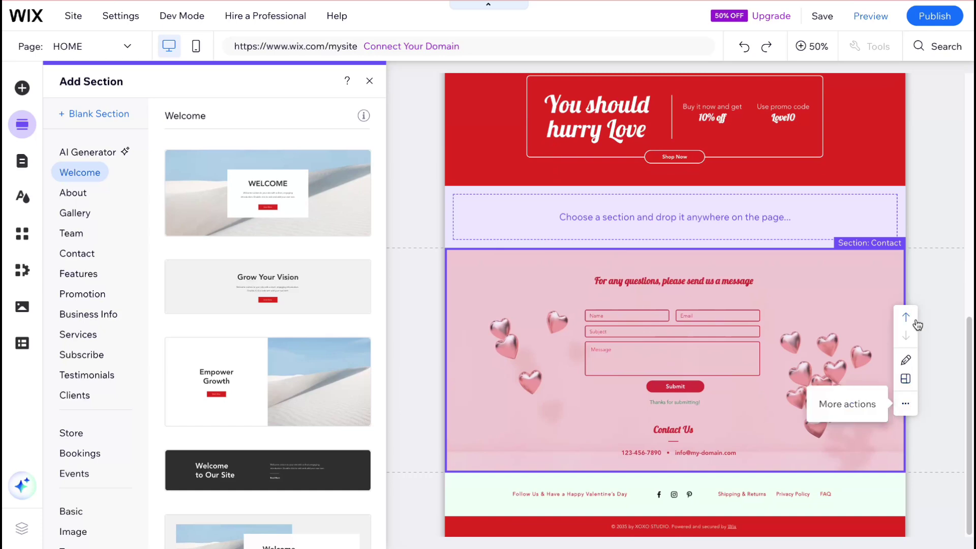
pyautogui.click(905, 404)
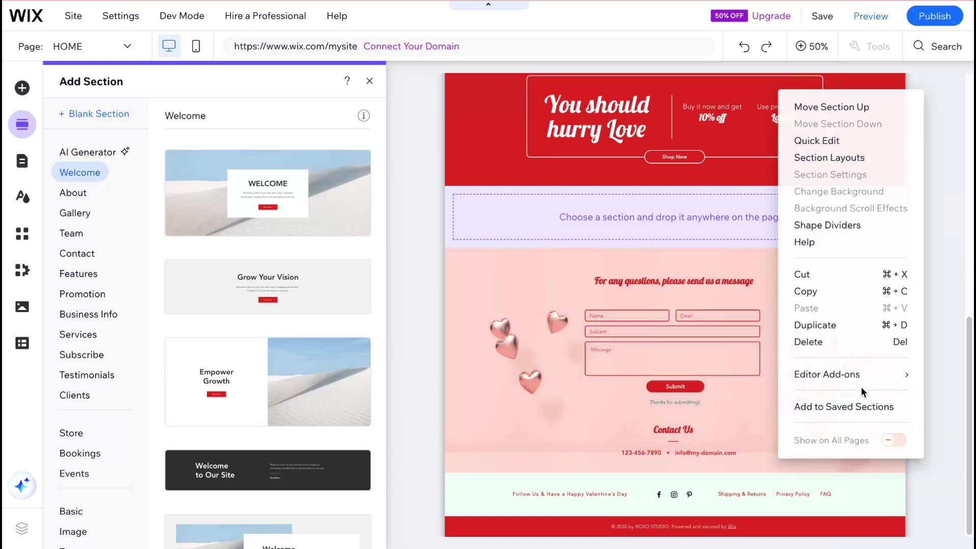
pyautogui.click(265, 106)
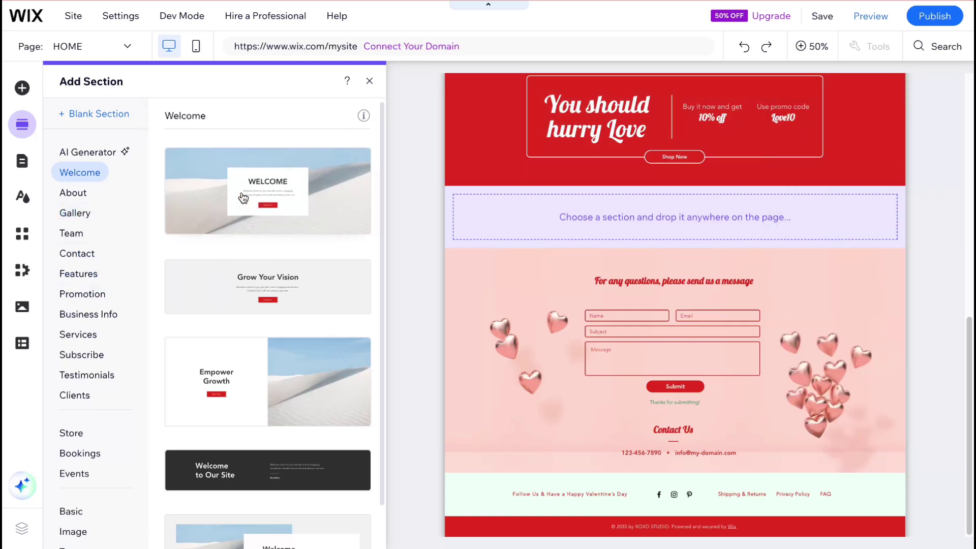
pyautogui.moveTo(244, 205); pyautogui.dragTo(639, 228)
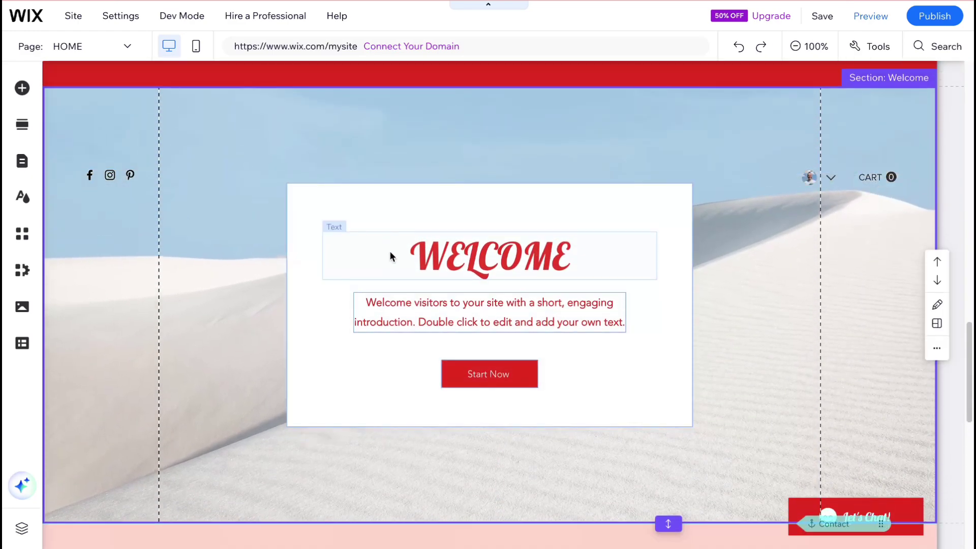
# Step: Rearrange the Welcome box: centre the heading and intro text slightly lower, and place the Start Now button a little higher and off-centre
pyautogui.click(516, 257)
pyautogui.moveTo(503, 251); pyautogui.dragTo(494, 237)
pyautogui.moveTo(492, 318); pyautogui.dragTo(484, 311)
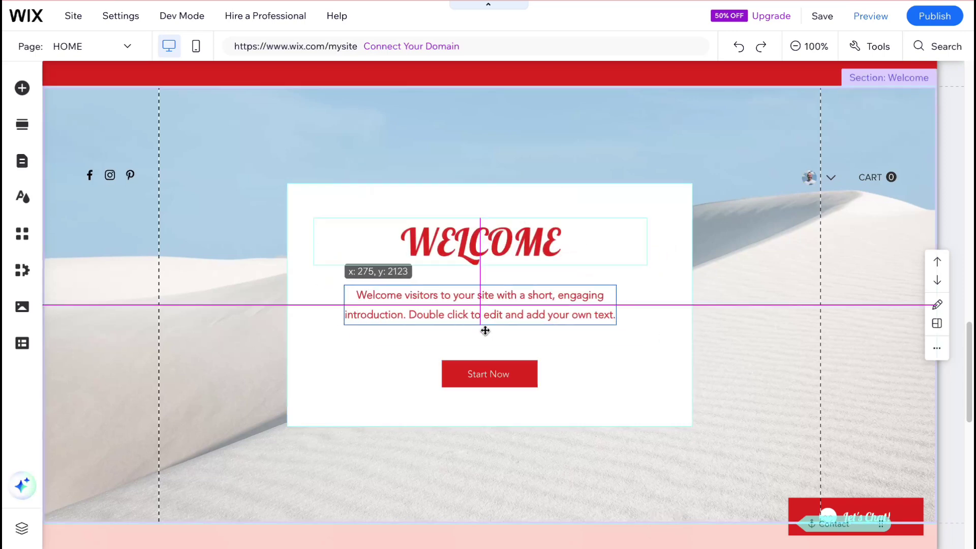
pyautogui.moveTo(498, 374)
pyautogui.mouseDown()
pyautogui.moveTo(476, 376)
pyautogui.moveTo(610, 389)
pyautogui.moveTo(491, 384)
pyautogui.mouseUp()
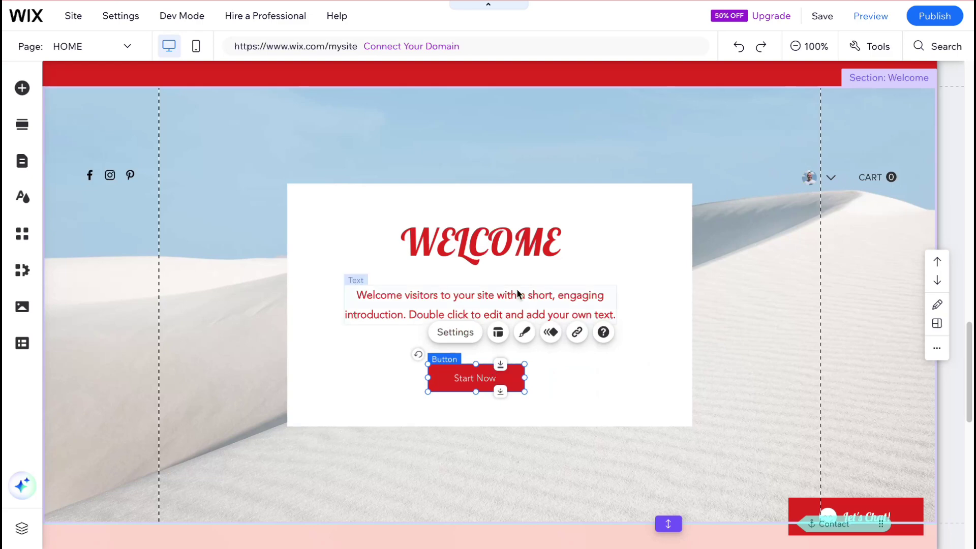
pyautogui.click(541, 308)
pyautogui.moveTo(541, 307); pyautogui.dragTo(526, 313)
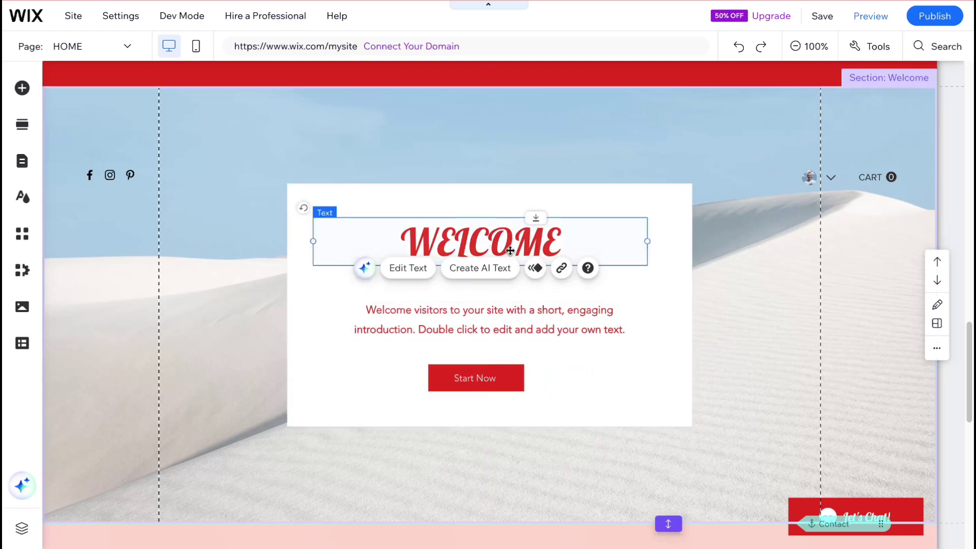
pyautogui.moveTo(529, 249); pyautogui.dragTo(520, 267)
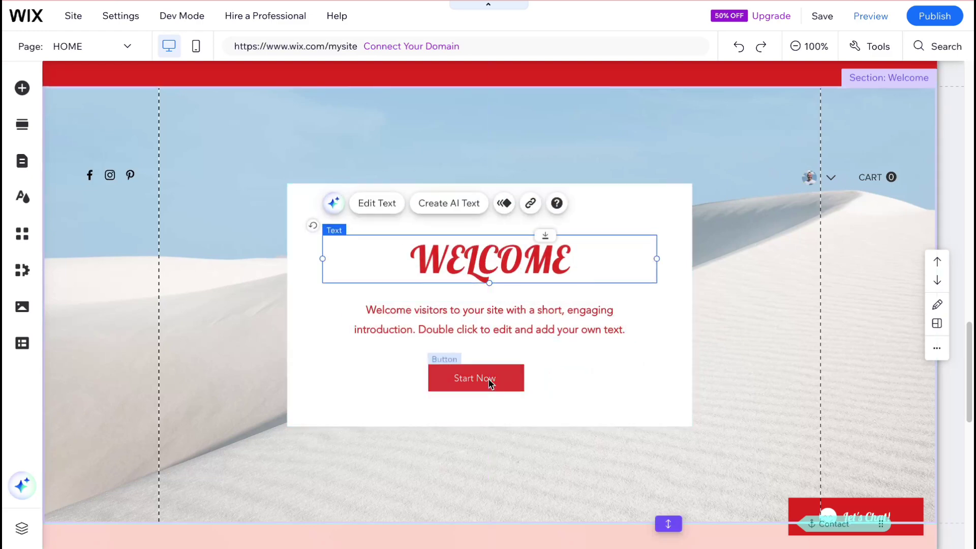
pyautogui.moveTo(491, 381); pyautogui.dragTo(489, 367)
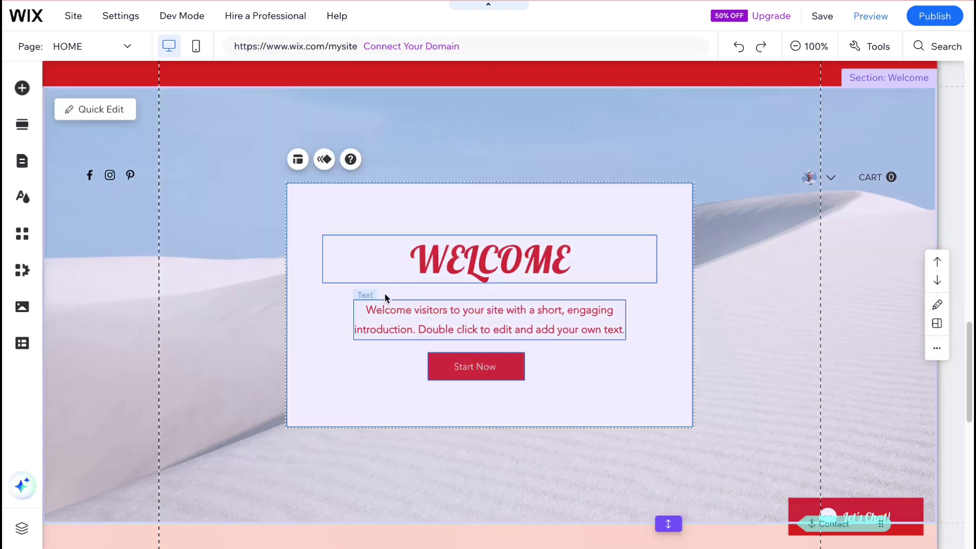
pyautogui.click(255, 258)
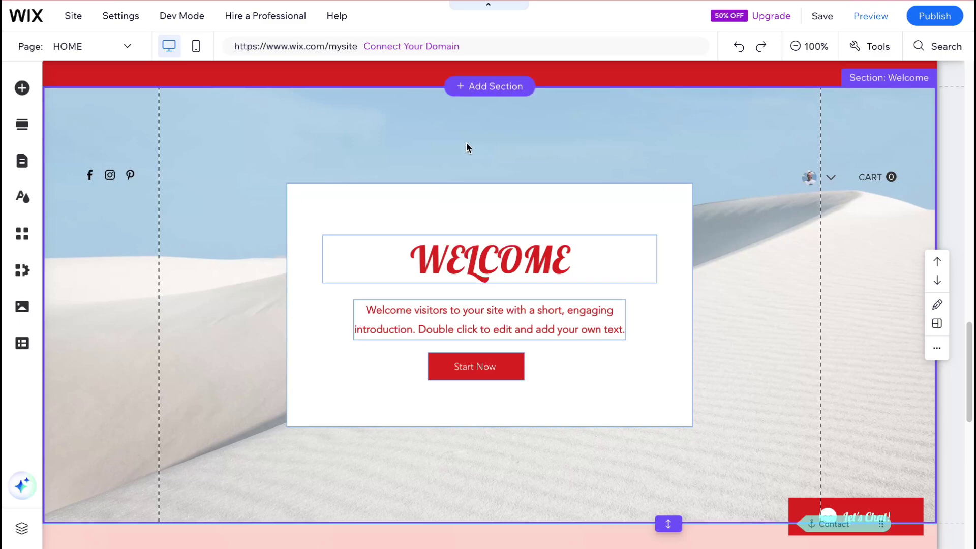
# Step: Publish the site on the free Wix.com domain with the address ending in estore, and dismiss the follow-up and mobile editing dialogs
pyautogui.scroll(10, 553, 236)
pyautogui.click(950, 17)
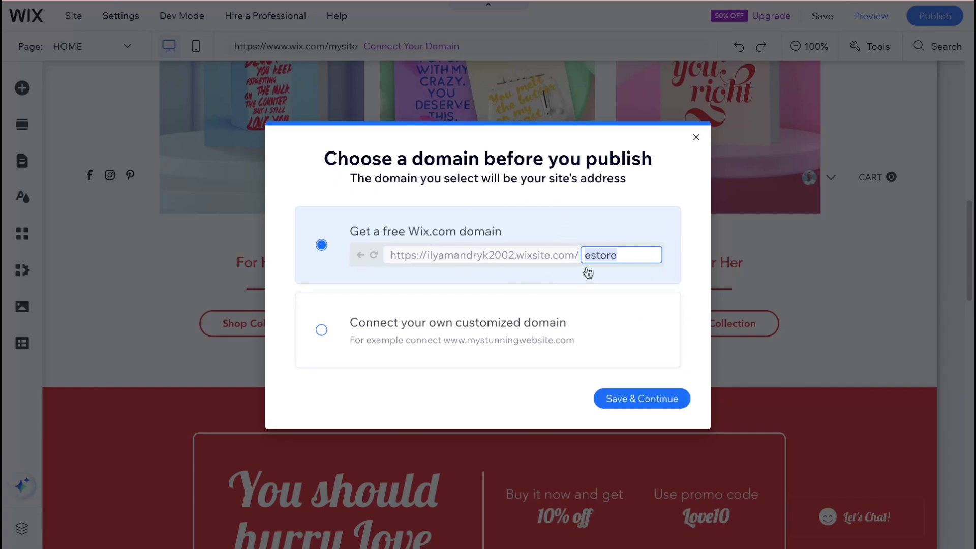
pyautogui.click(632, 408)
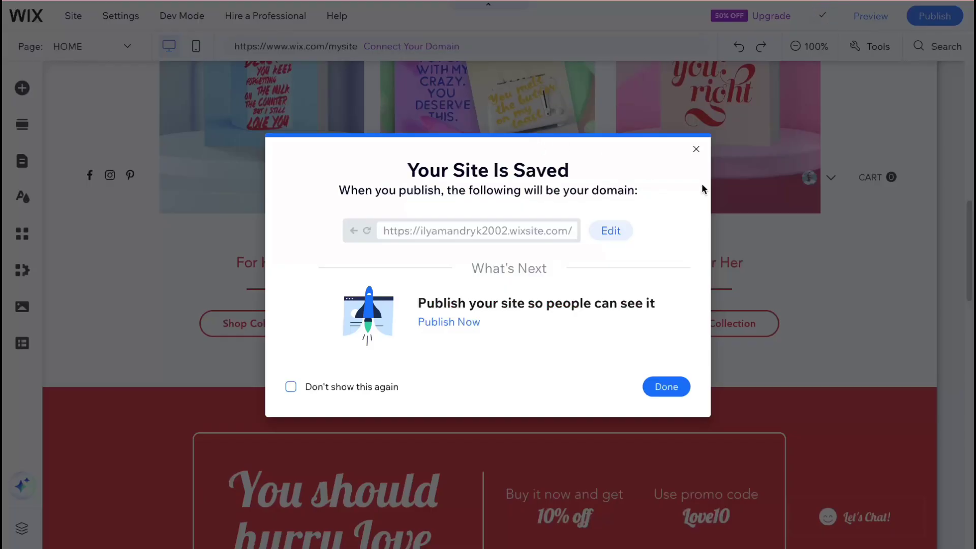
pyautogui.click(697, 150)
pyautogui.scroll(3, 731, 105)
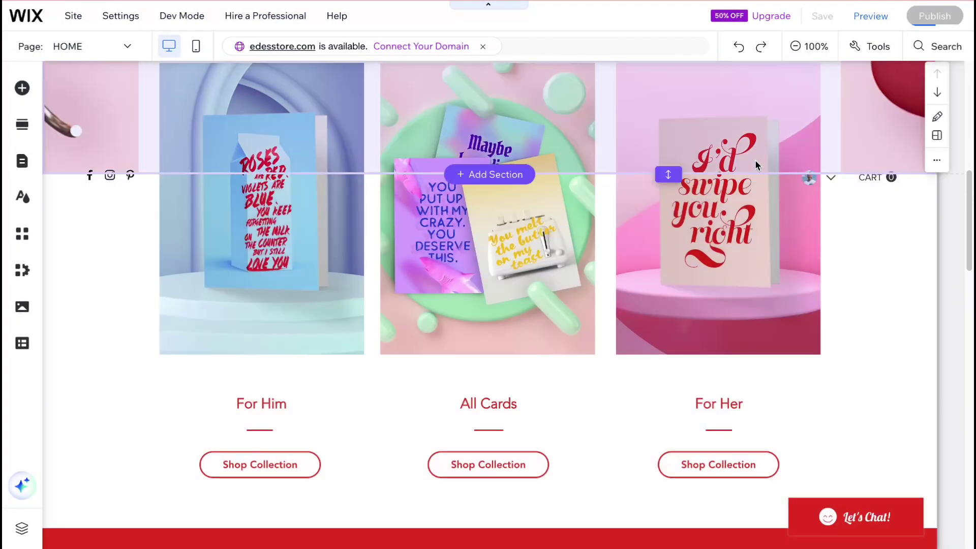
pyautogui.moveTo(773, 19)
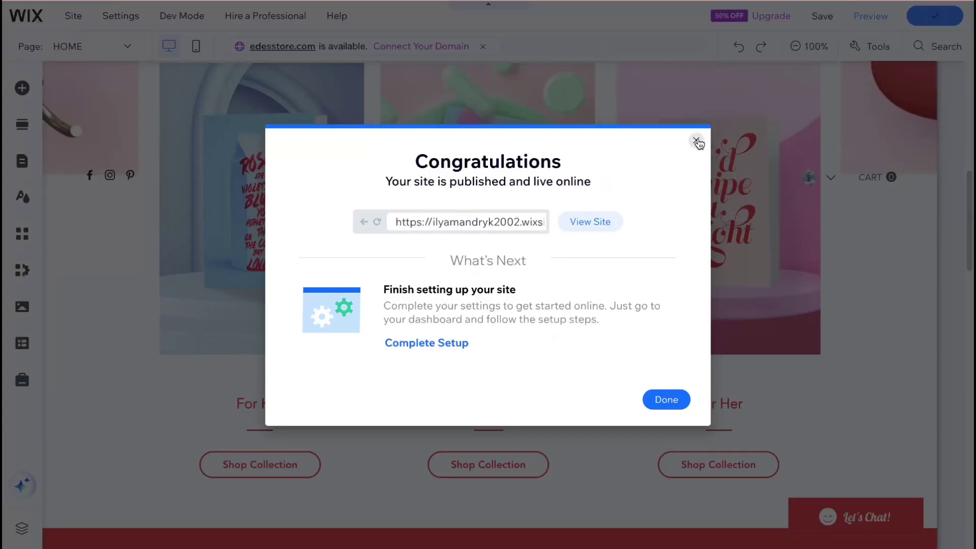
pyautogui.click(697, 138)
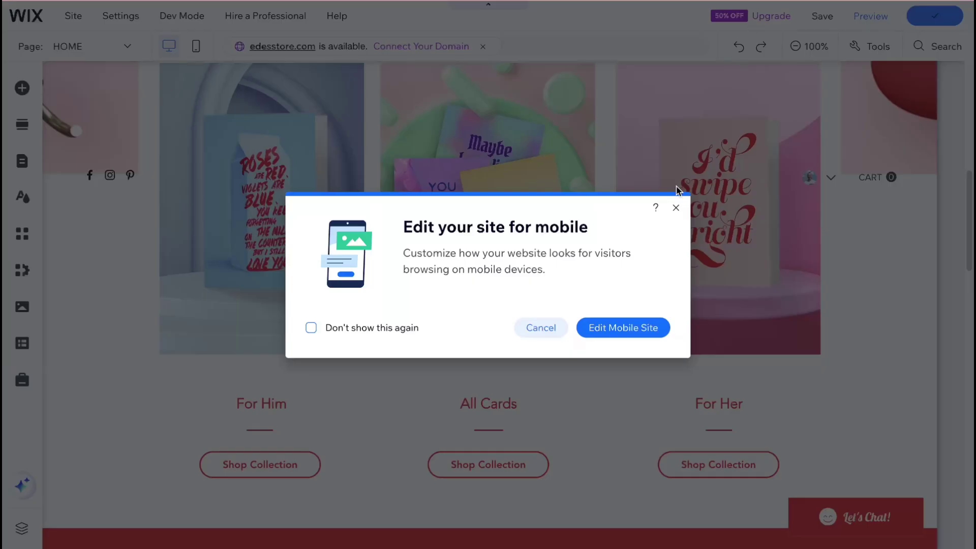
pyautogui.click(675, 208)
# Step: Open the Premium plan comparison and examine the plans' prices and features, especially the Core plan's monthly price
pyautogui.moveTo(767, 20)
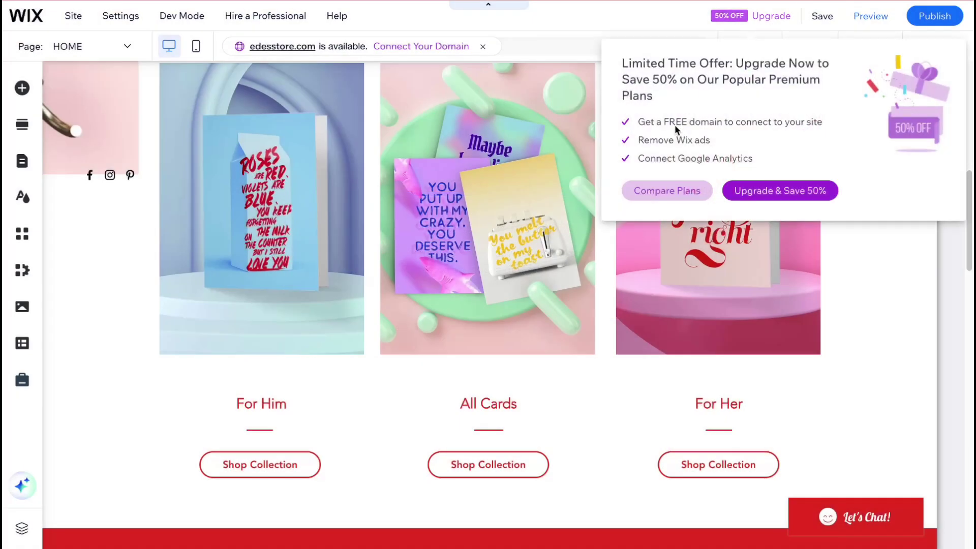
pyautogui.click(646, 196)
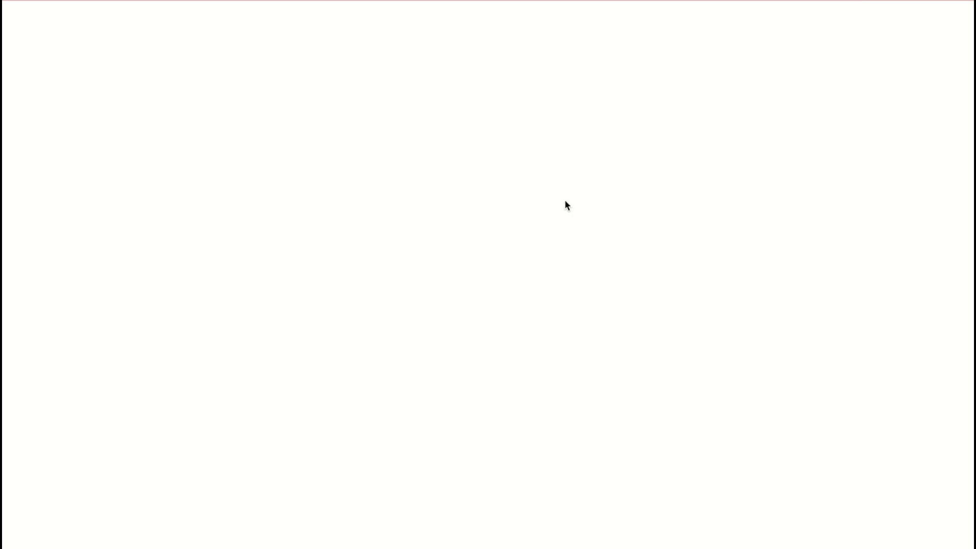
pyautogui.scroll(-1, 559, 205)
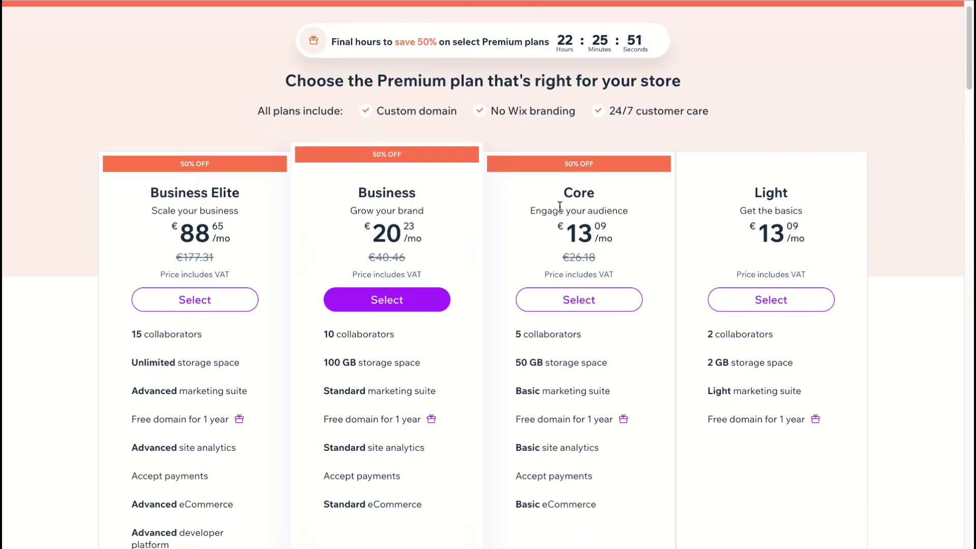
pyautogui.scroll(-1, 559, 206)
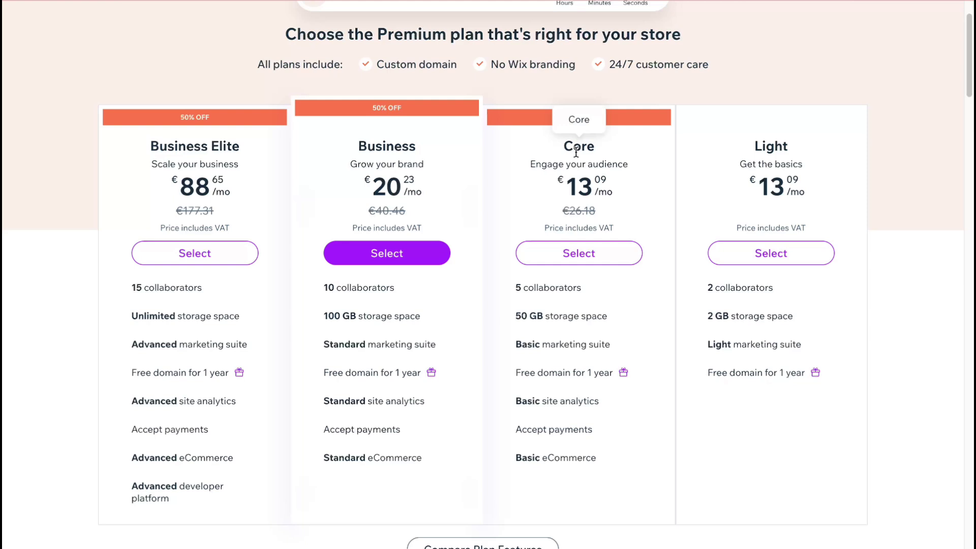
pyautogui.moveTo(580, 189); pyautogui.dragTo(613, 187)
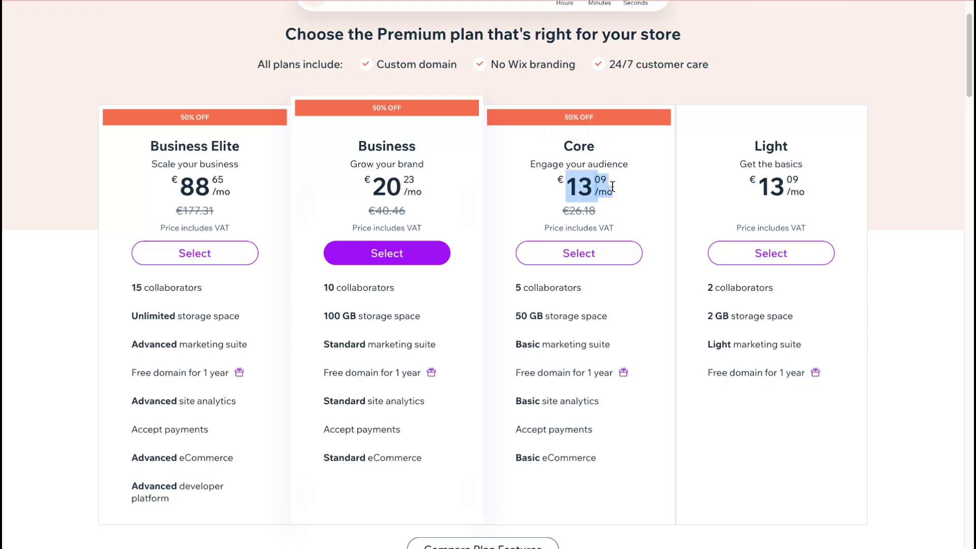
pyautogui.click(726, 78)
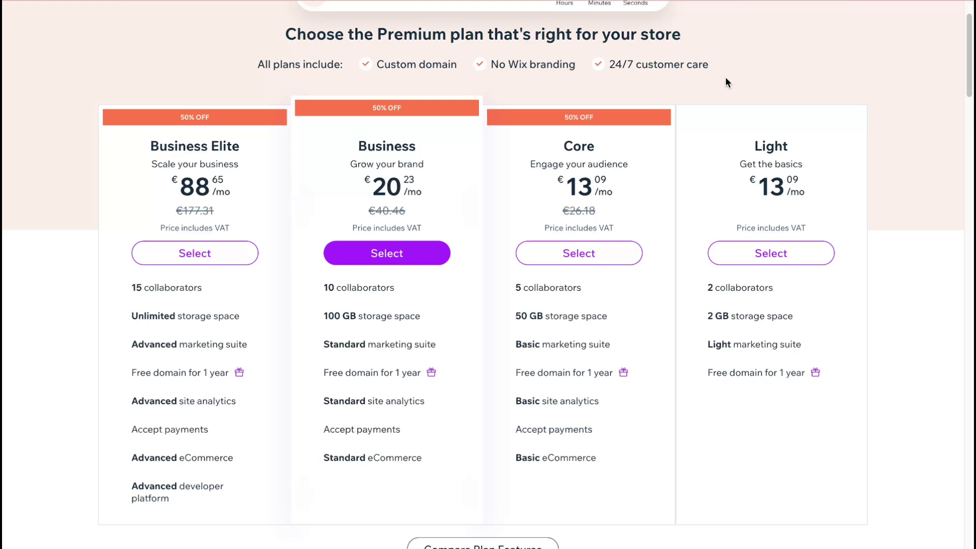